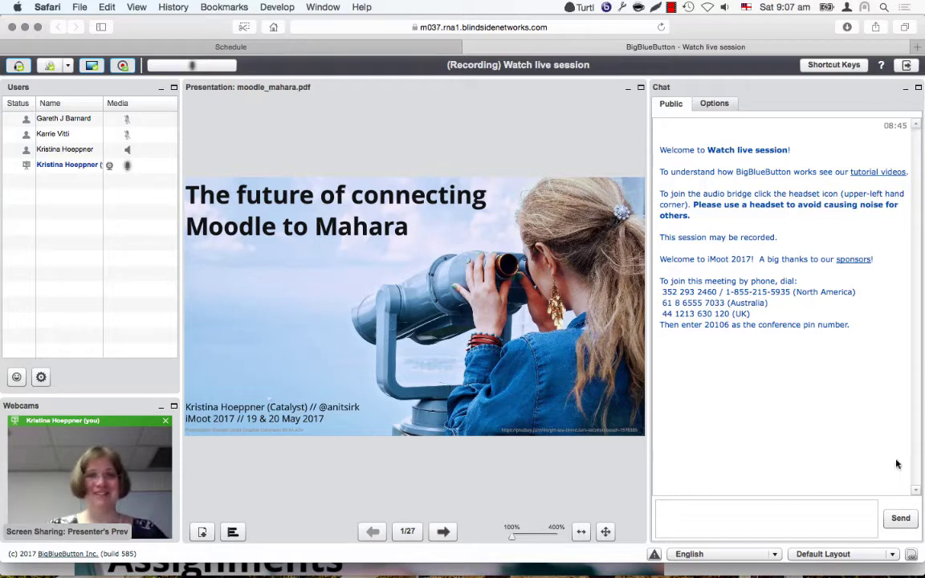
- Switch the live session to the Presentation Meeting layout and advance the presentation to slide 4
click(893, 555)
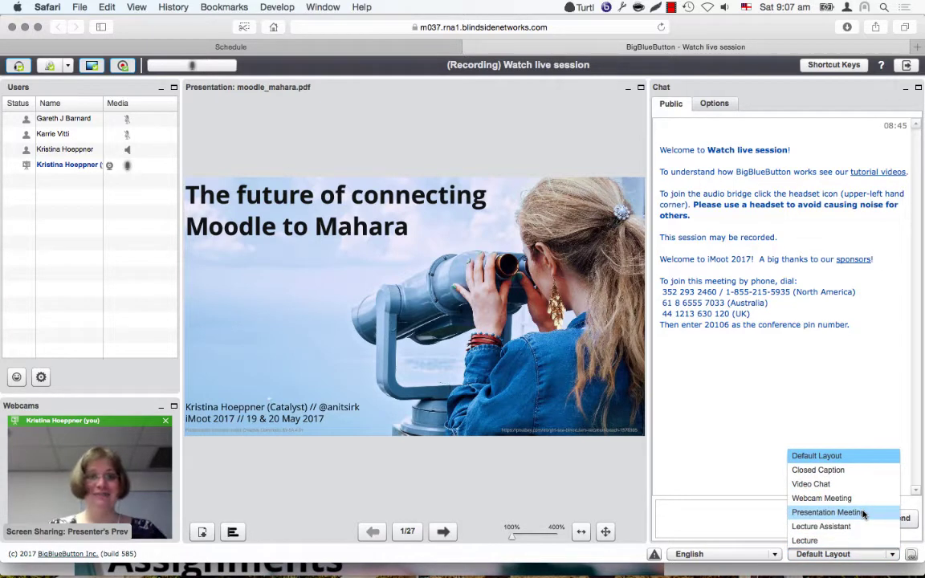
click(864, 512)
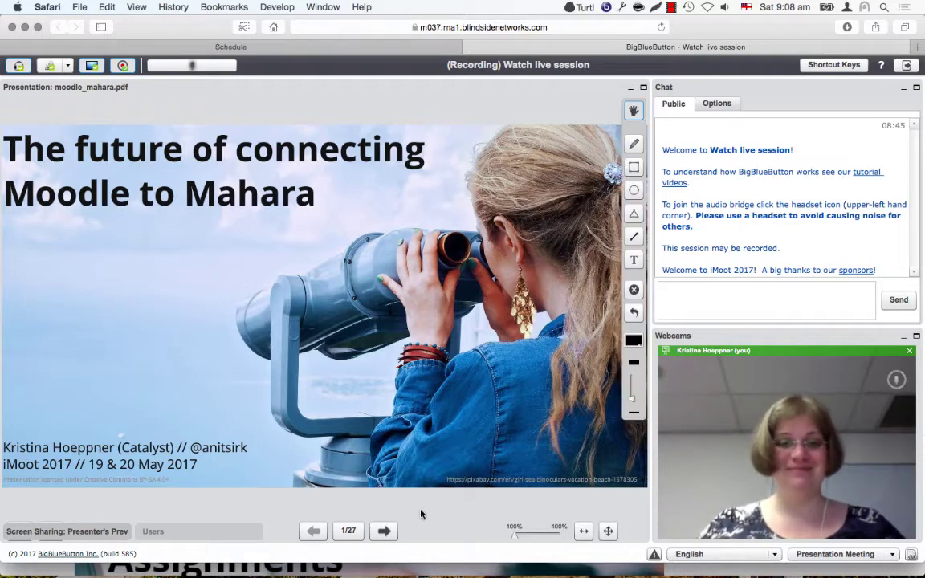
click(382, 533)
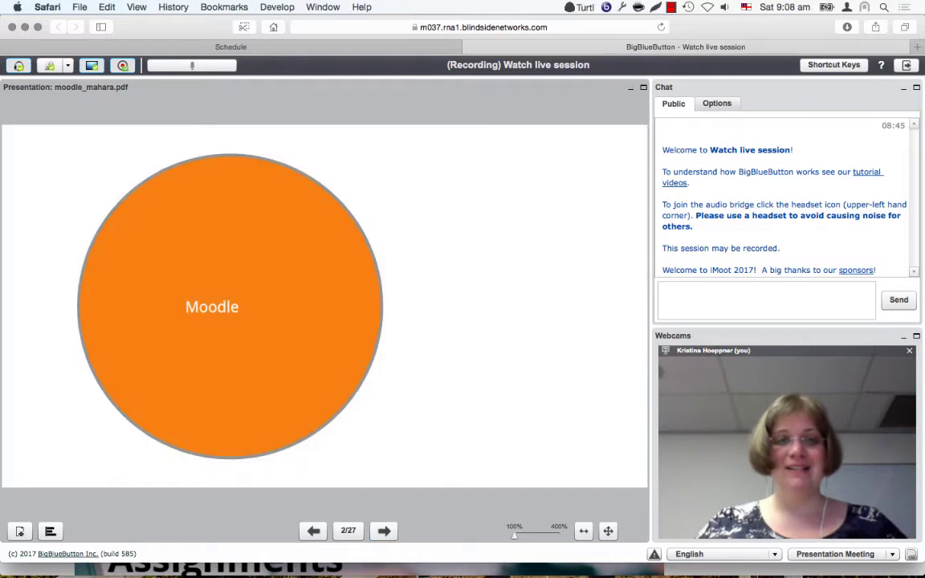
mouse_move(594, 575)
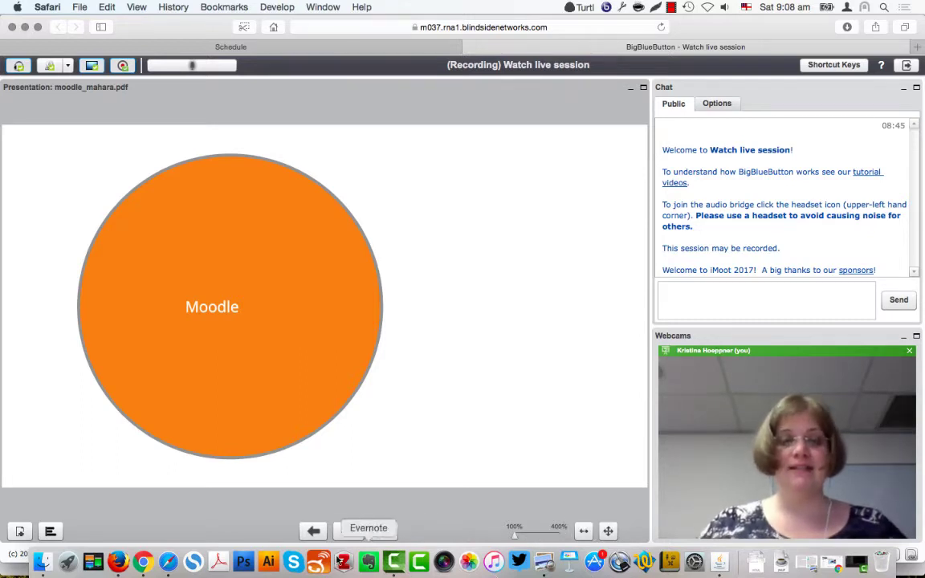
click(384, 531)
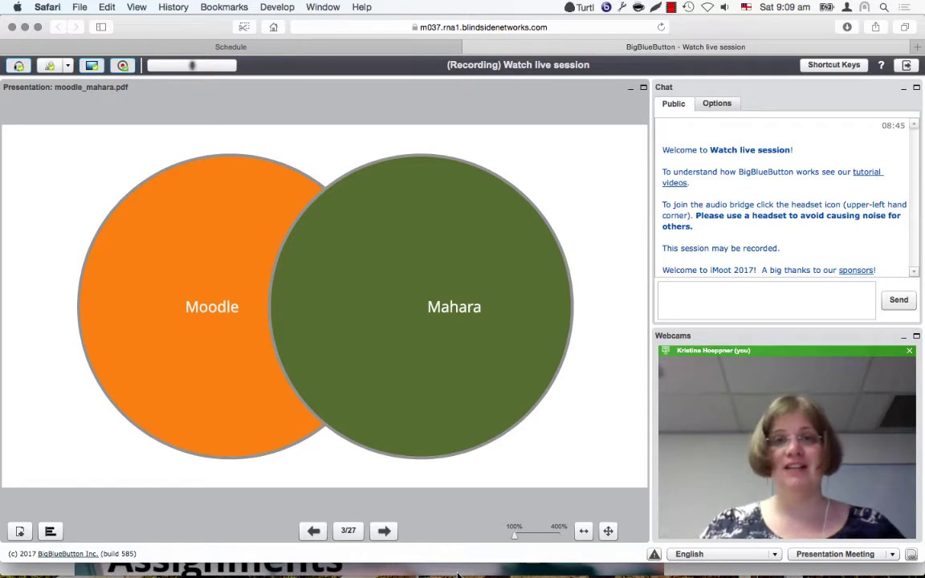
key(Right)
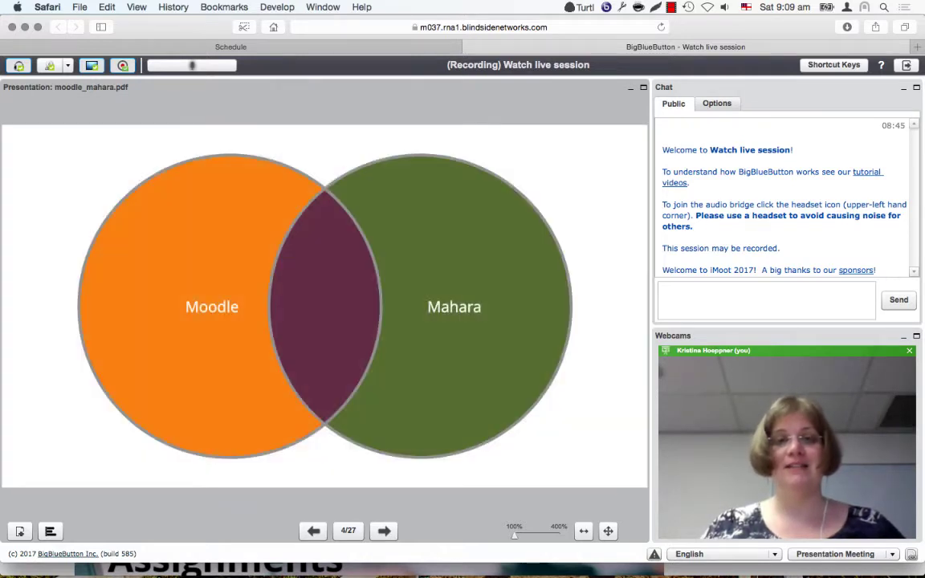
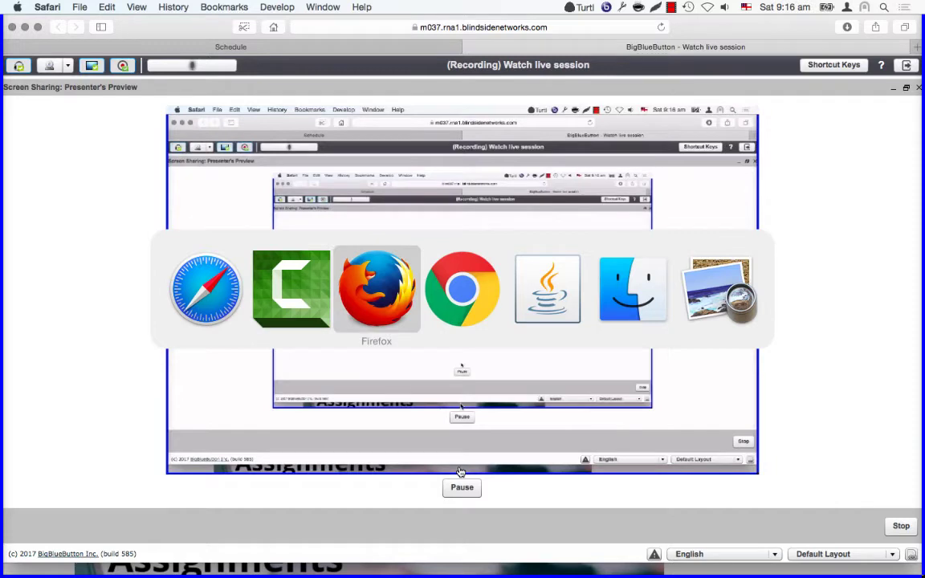
- Switch to Chrome's Mahara page for registering external apps and check its place in the Web services administration menu
key(super+Tab)
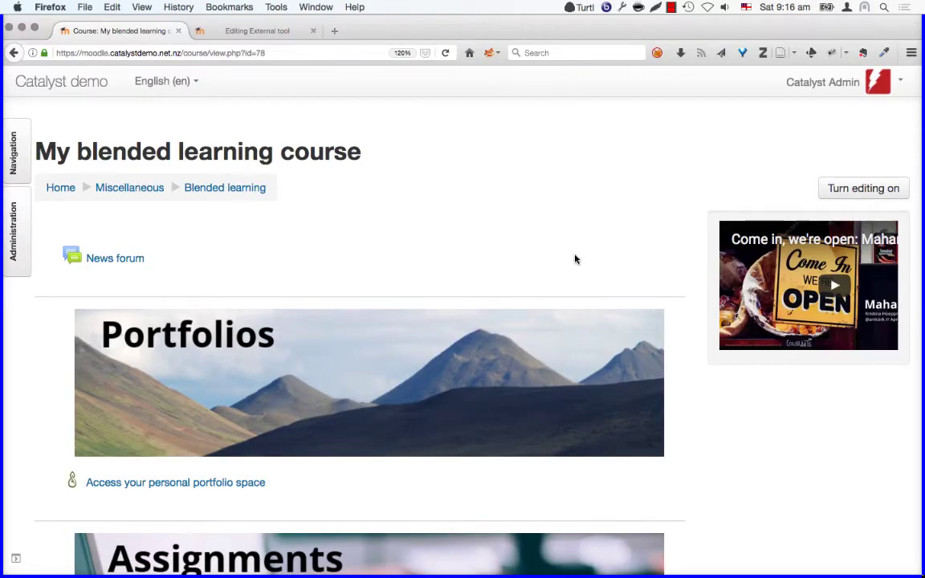
key(super+Tab)
key(super+Tab)
key(super+Tab)
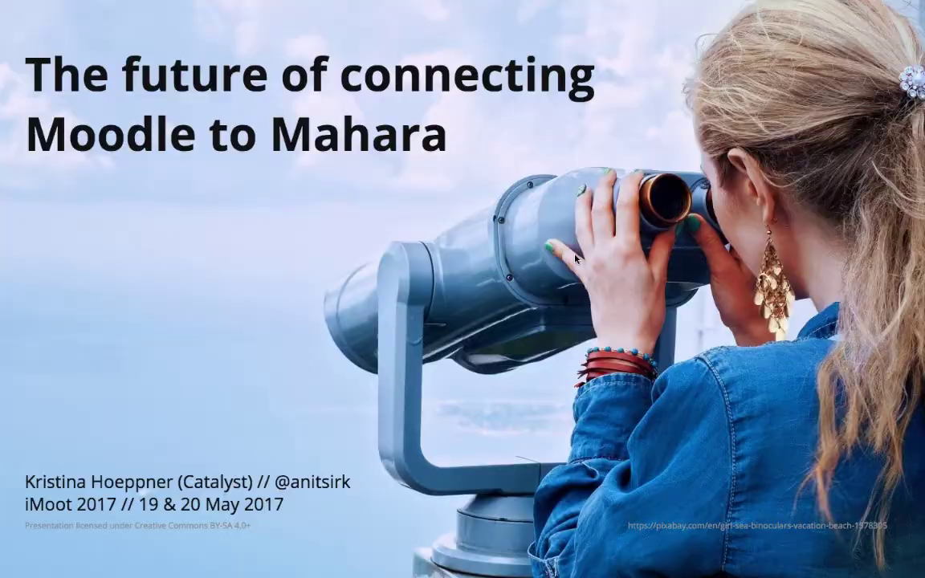
mouse_move(301, 2)
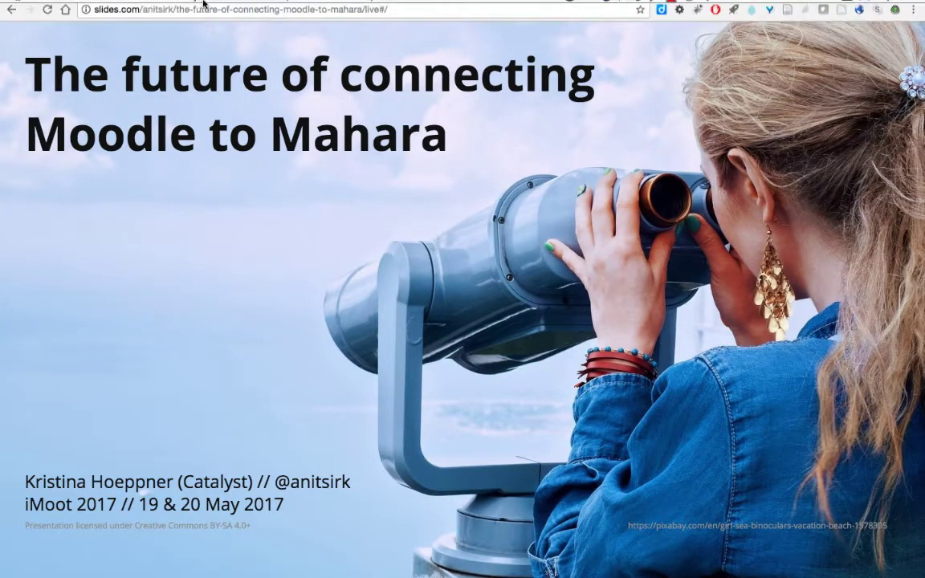
click(227, 30)
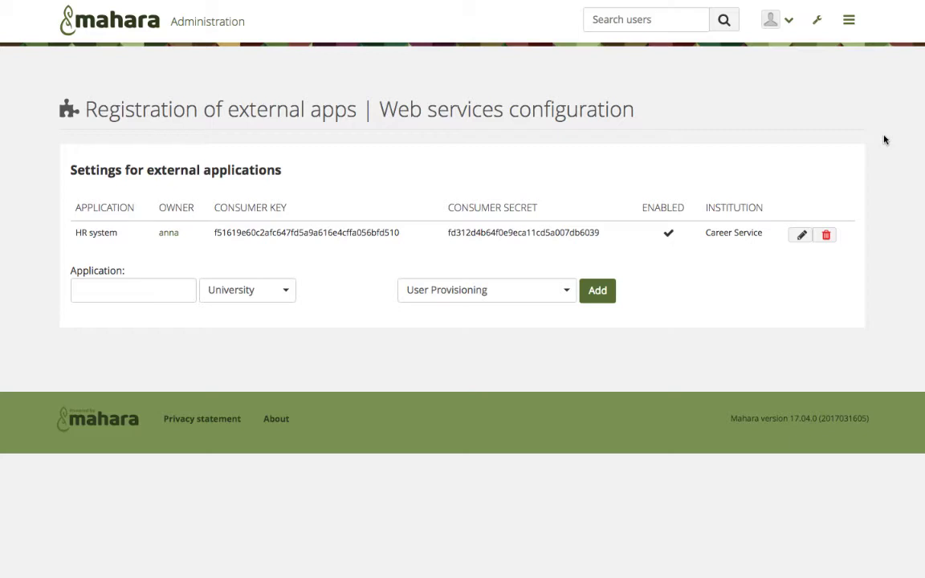
click(818, 19)
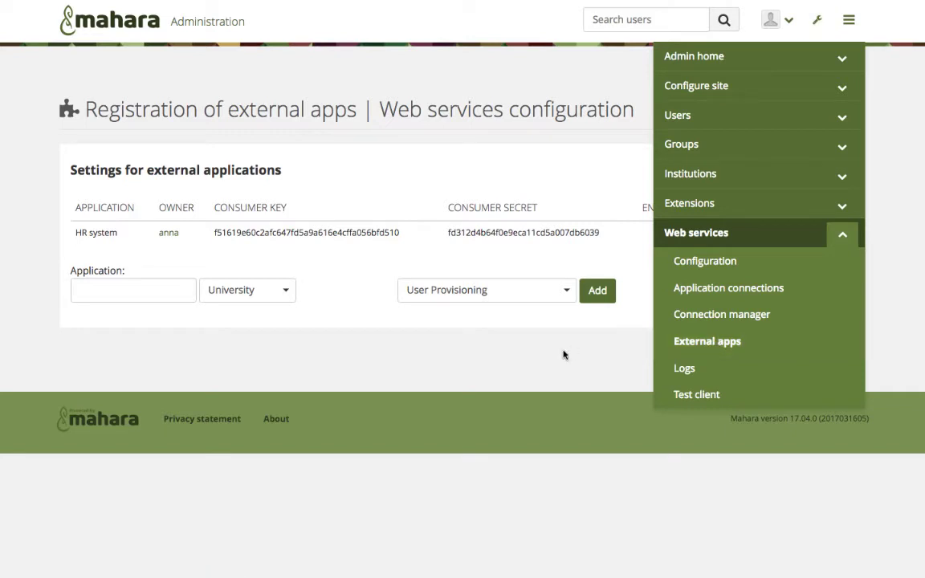
click(817, 20)
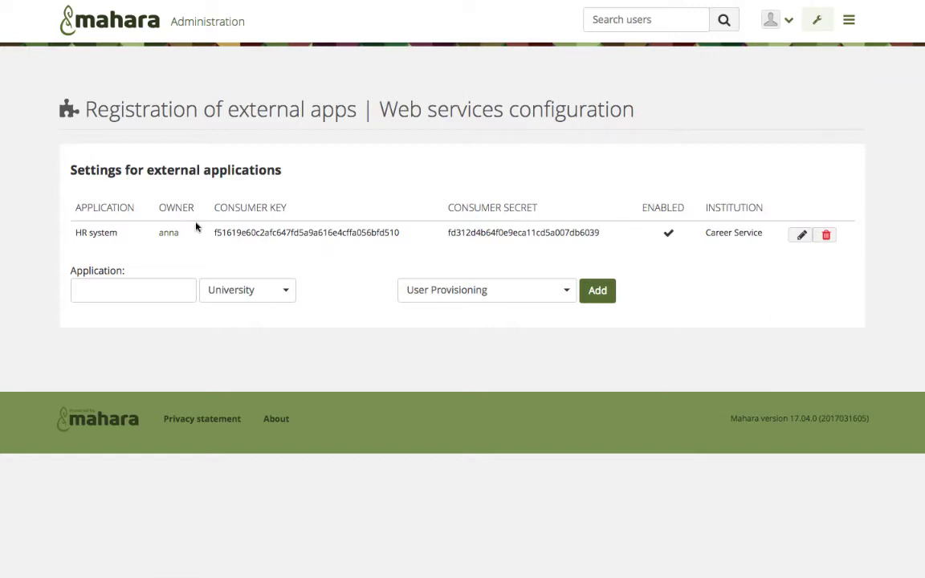
- Try to register an application named Moodle for the School institution and check the available service groups
click(149, 291)
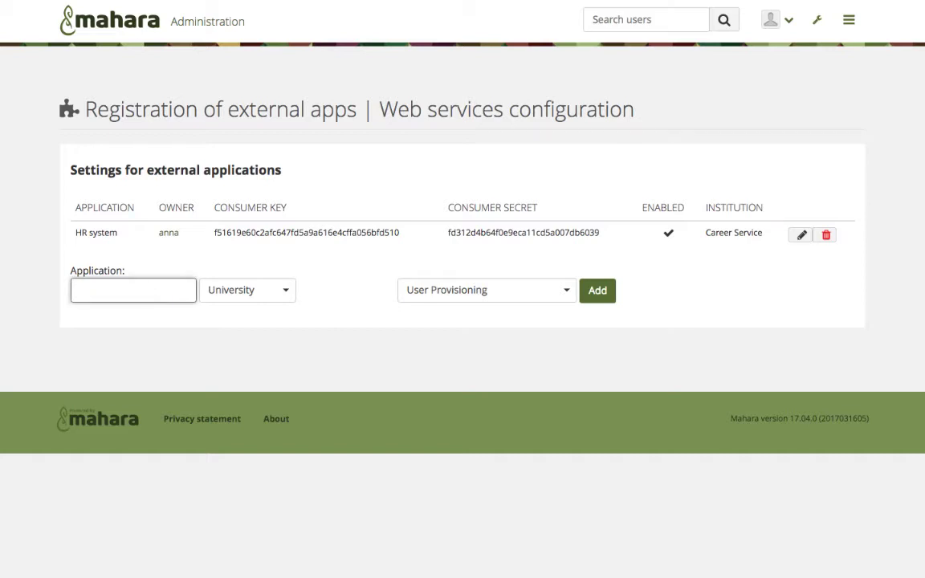
text(Moodle)
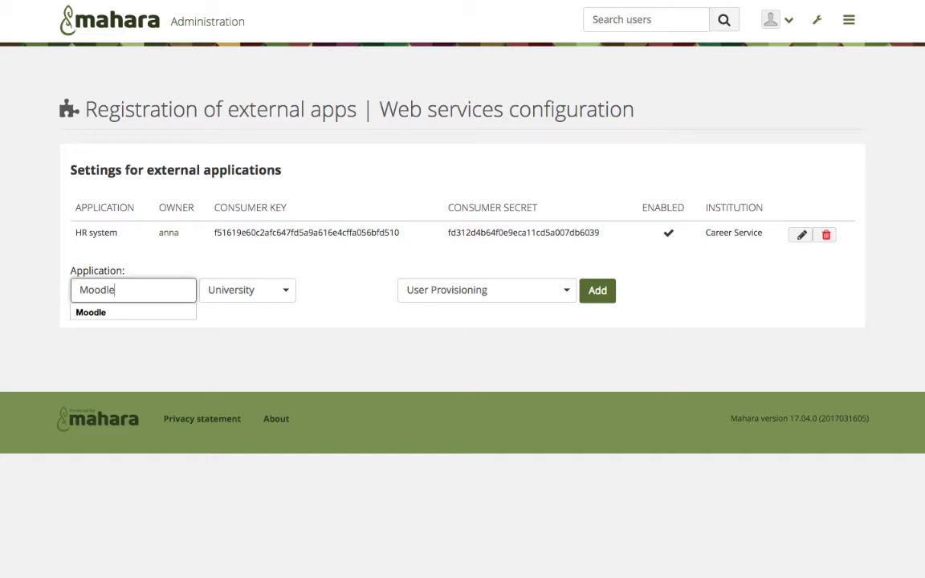
click(279, 292)
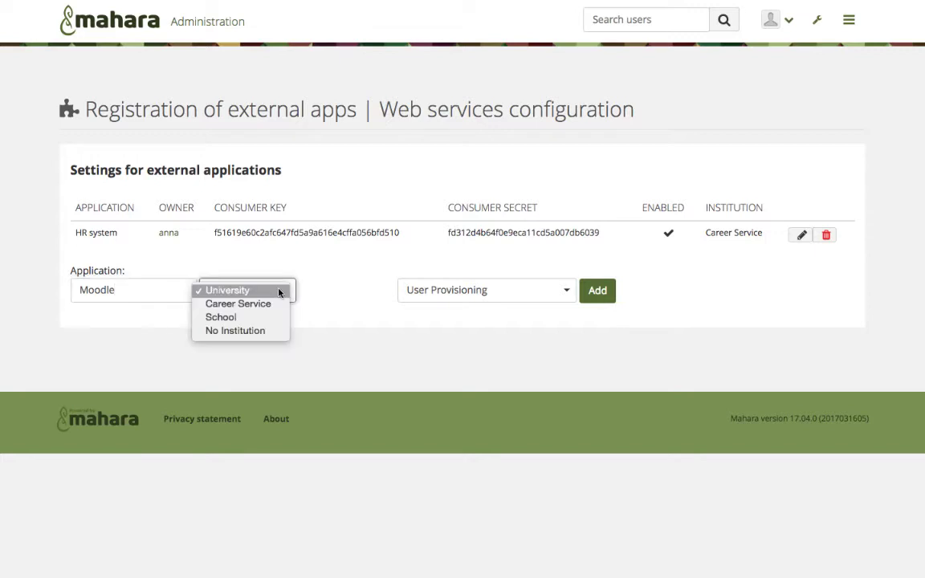
click(259, 318)
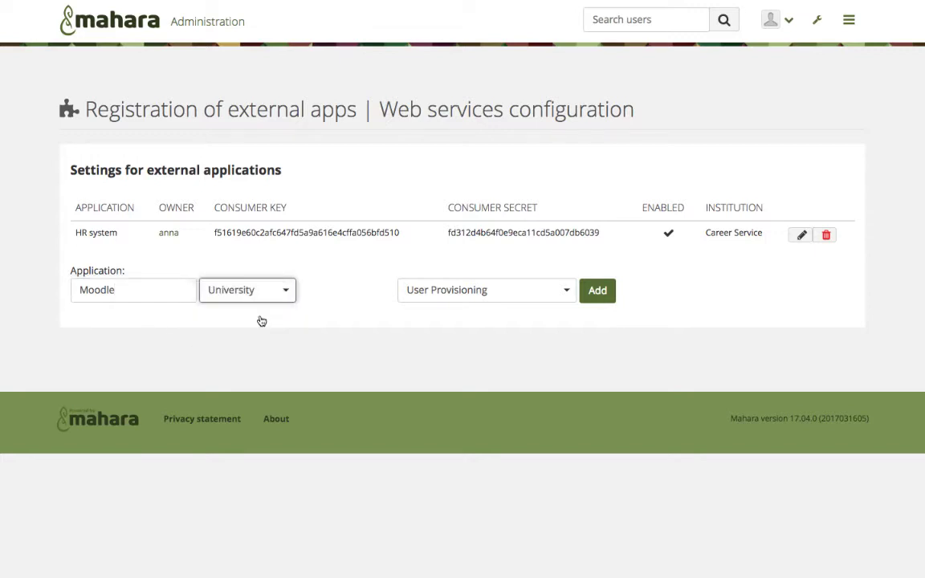
click(457, 293)
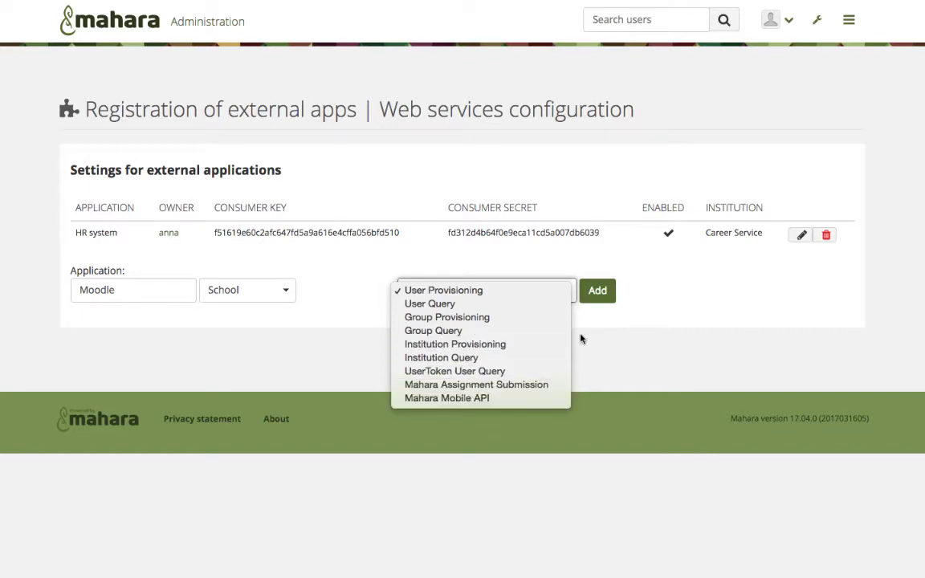
click(717, 358)
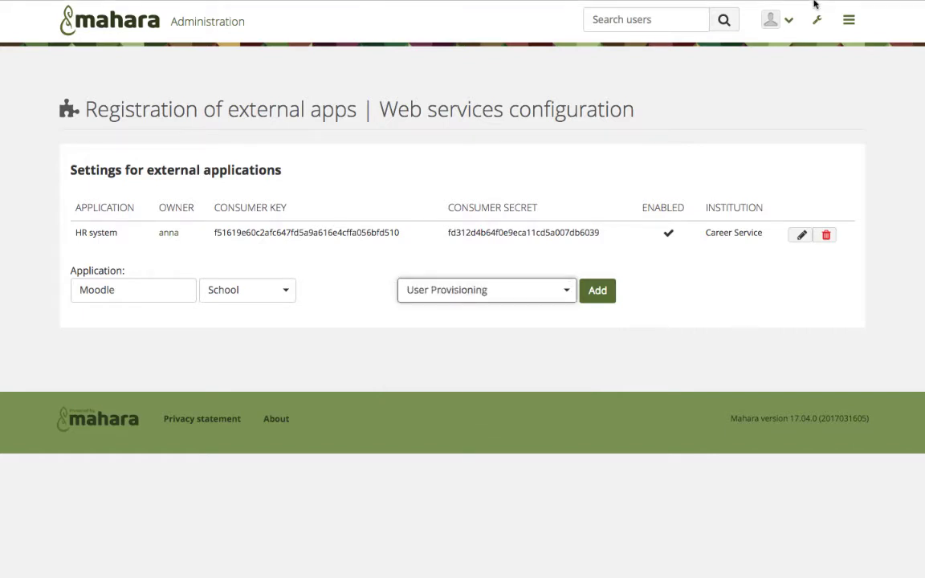
- Open Mahara's plugin administration page from the Extensions section
click(815, 22)
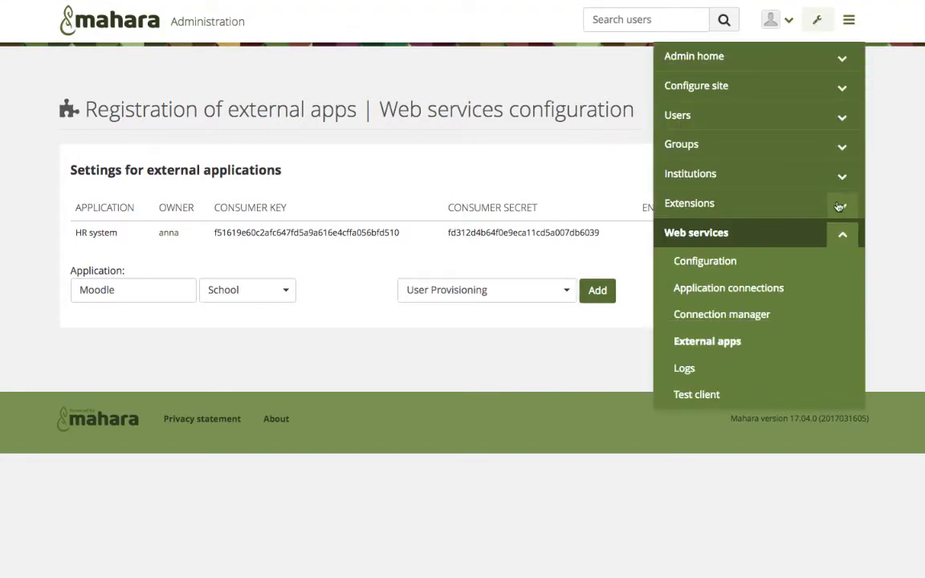
click(843, 206)
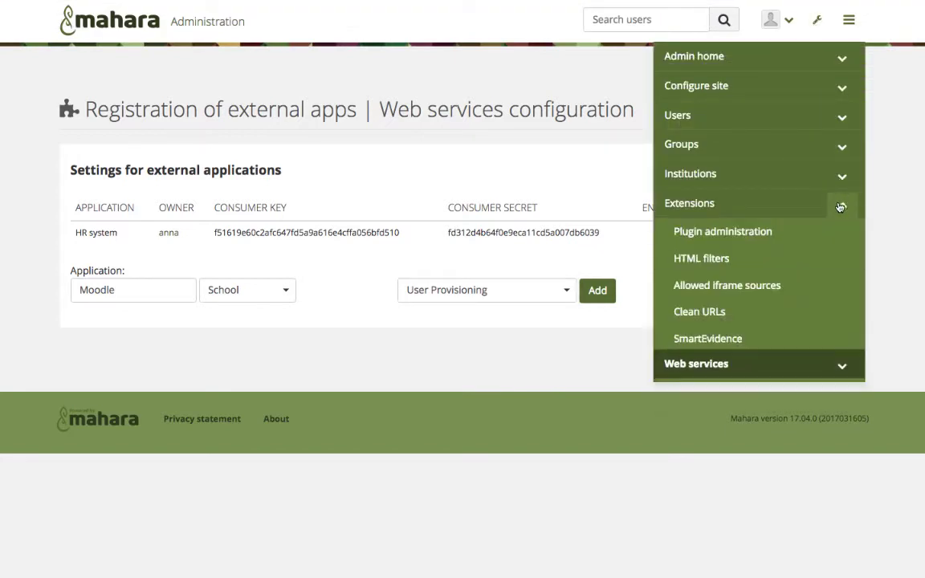
click(746, 232)
click(562, 199)
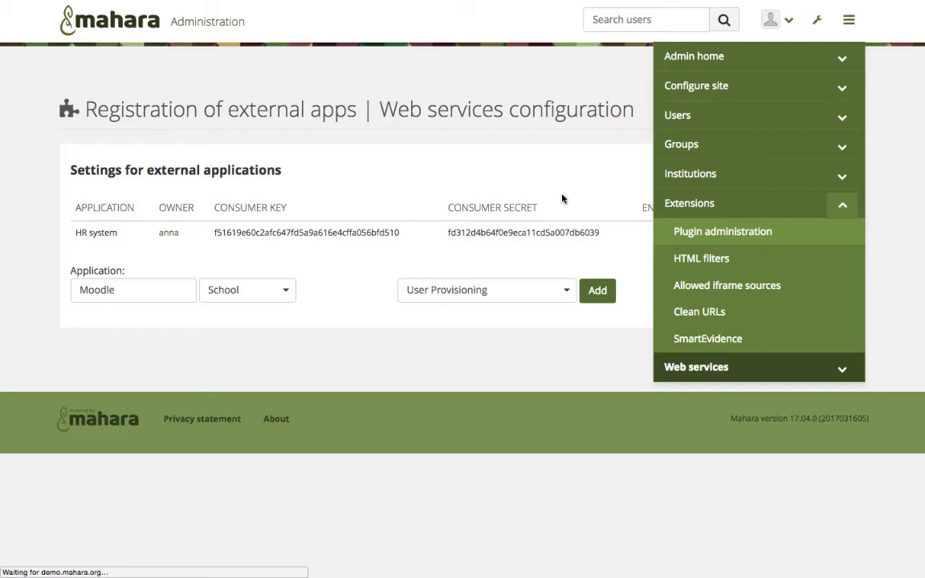
mouse_move(386, 5)
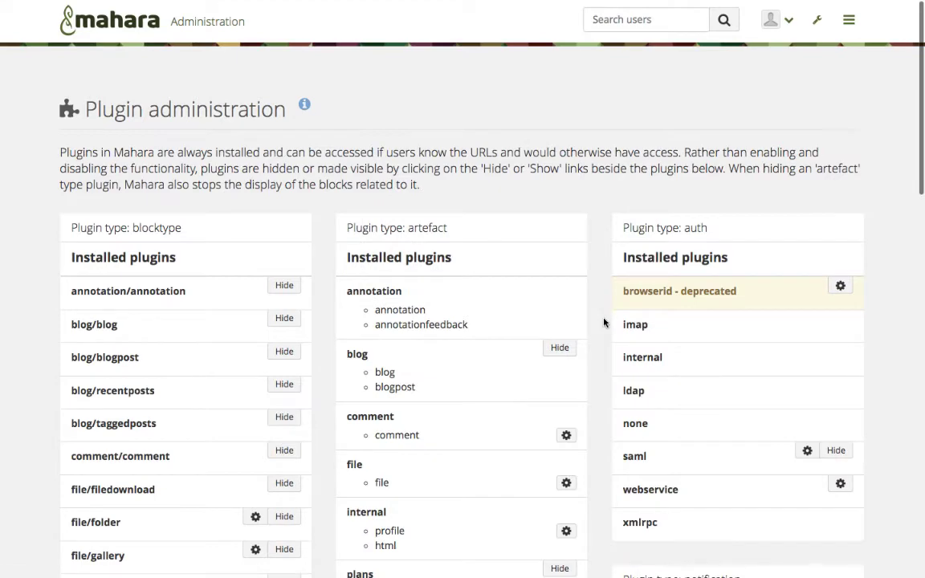
- Install the lti module plugin, reload the plugin list and open the plugin's configuration
scroll(602, 313, down, 2)
scroll(604, 321, down, 5)
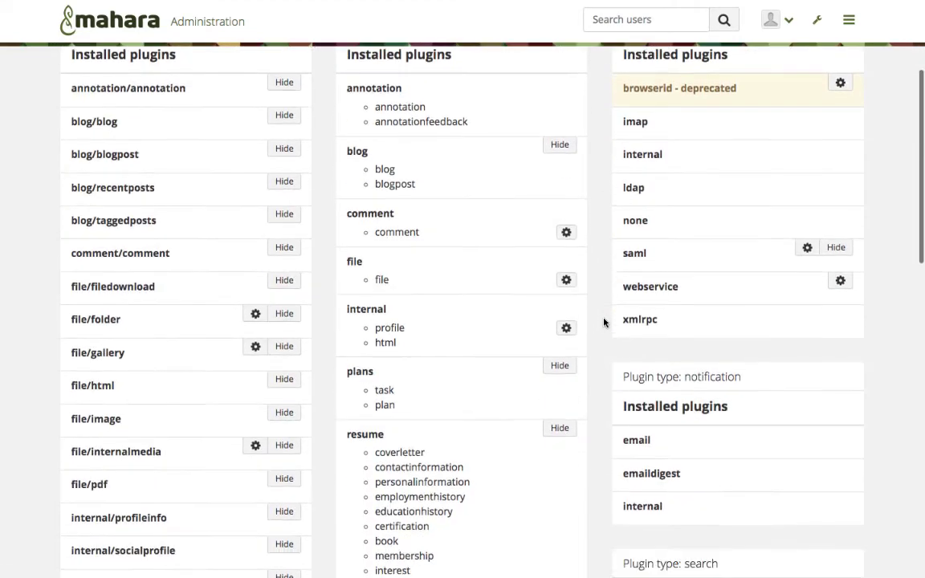
scroll(604, 322, down, 3)
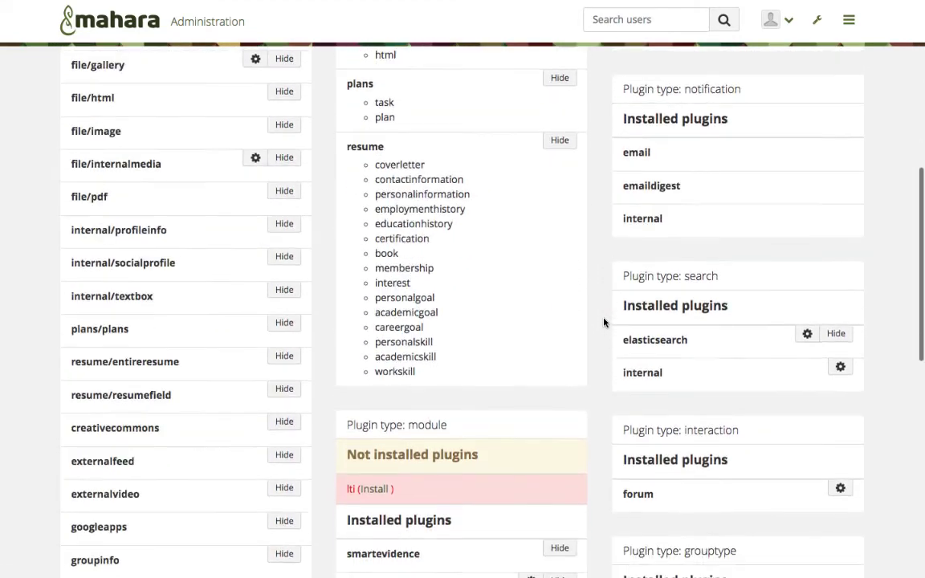
scroll(604, 322, down, 1)
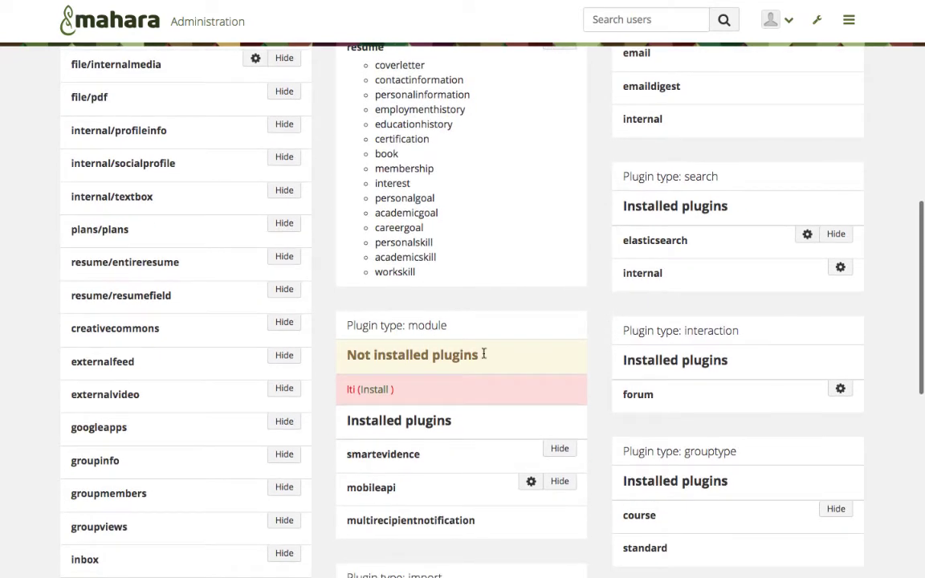
click(376, 390)
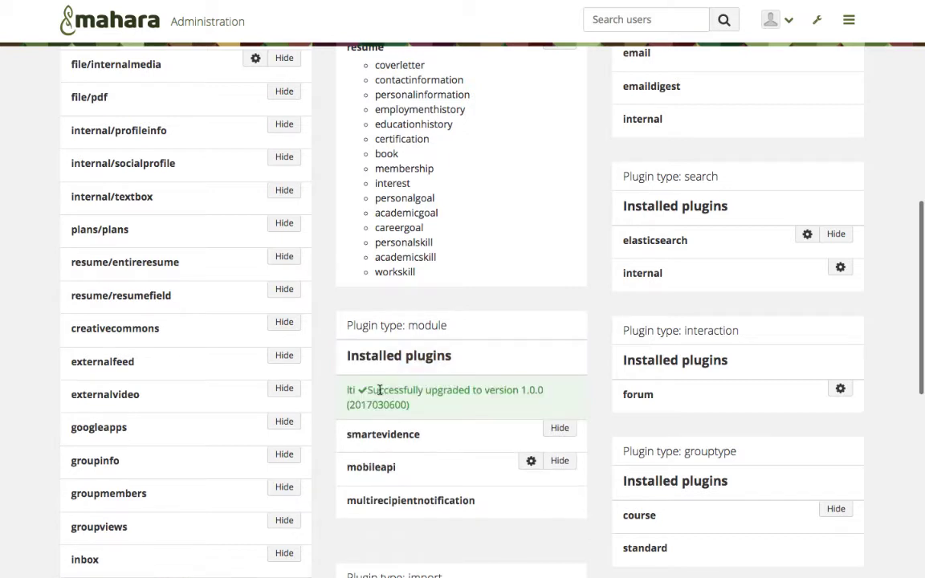
mouse_move(487, 4)
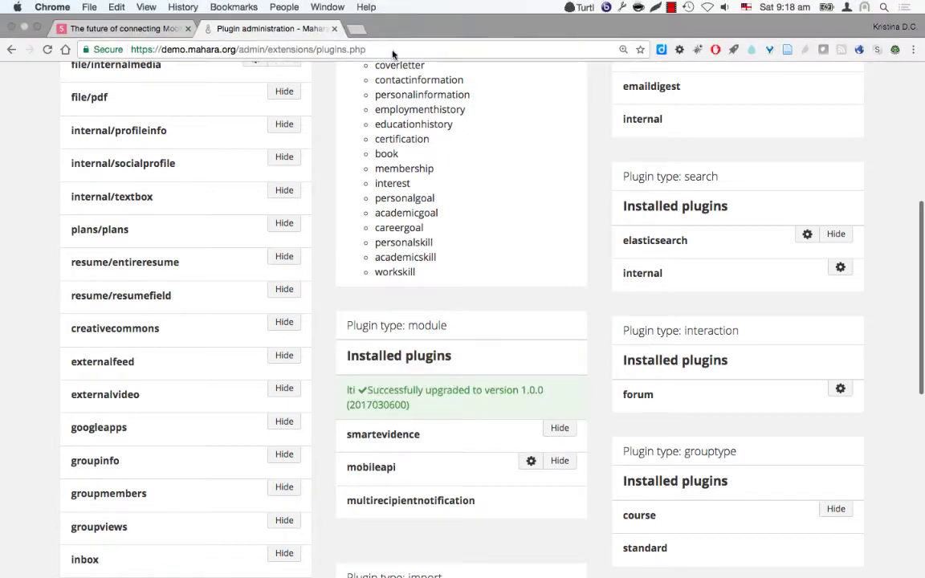
click(393, 45)
key(Return)
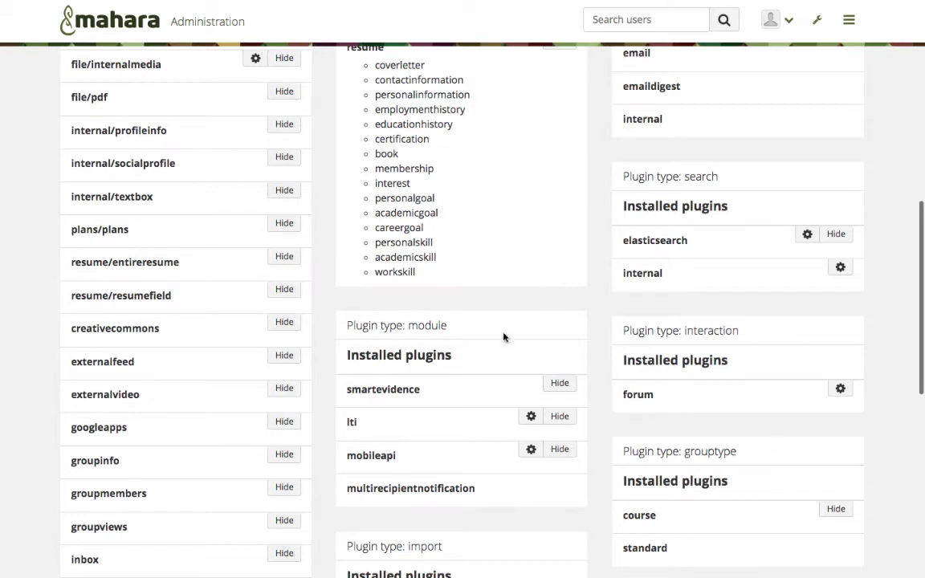
click(530, 416)
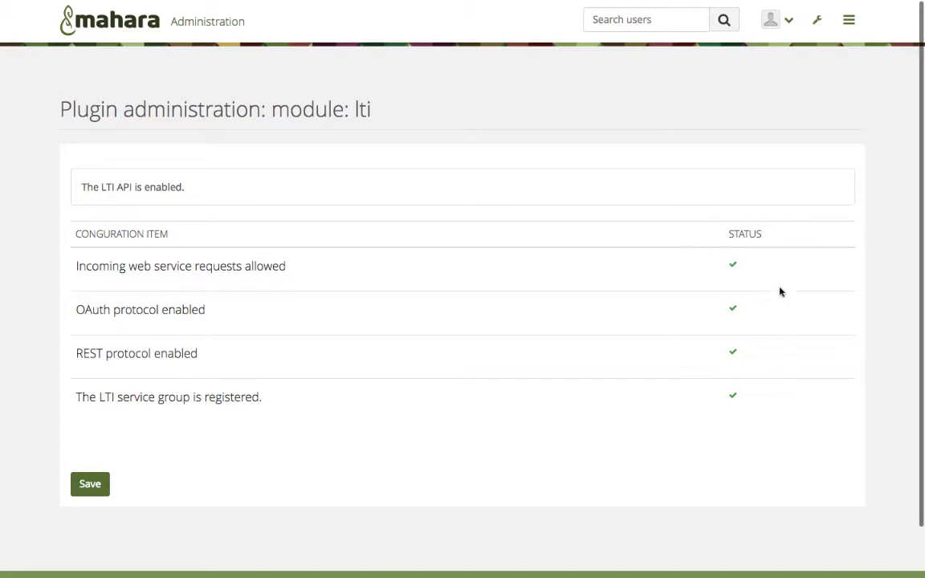
- Open Mahara's registration page for external apps from the Web services administration
click(819, 20)
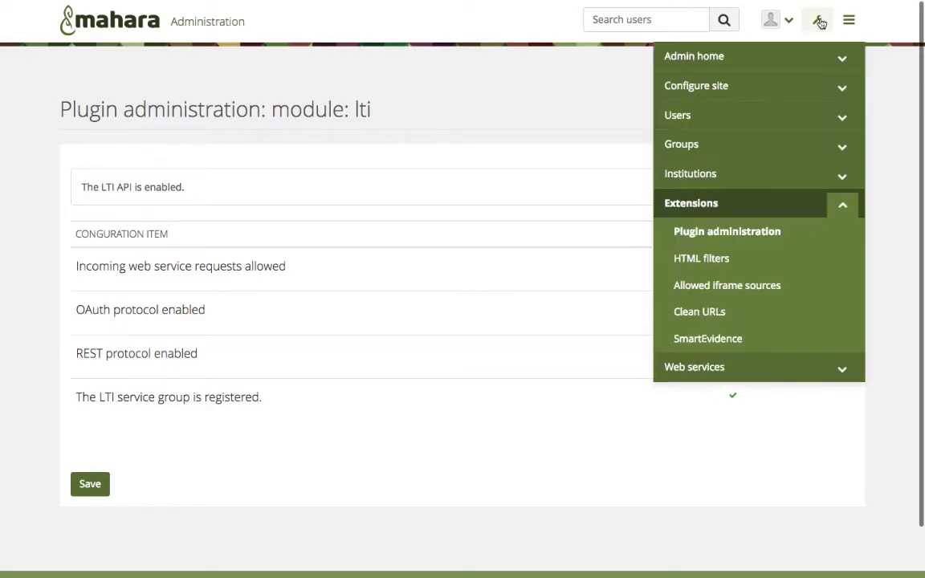
click(840, 369)
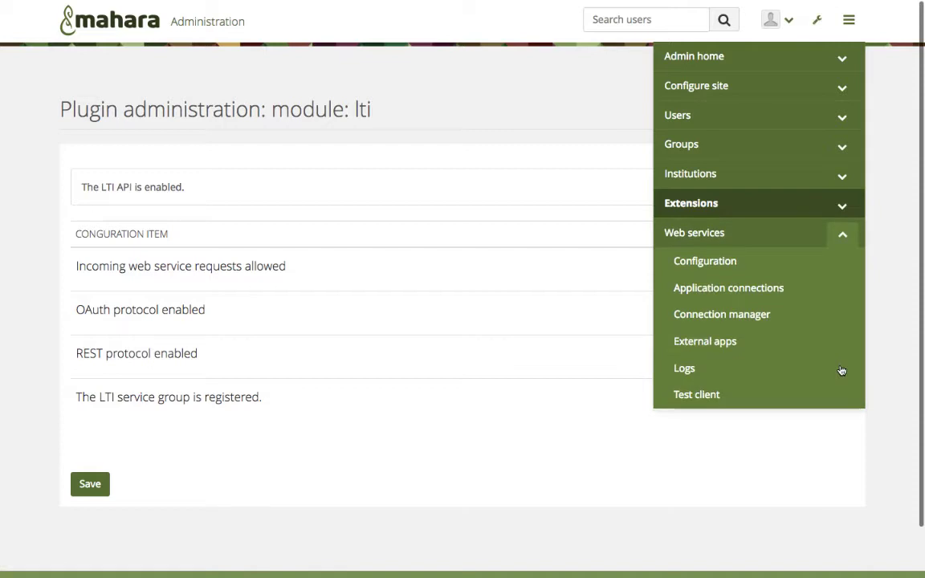
click(703, 342)
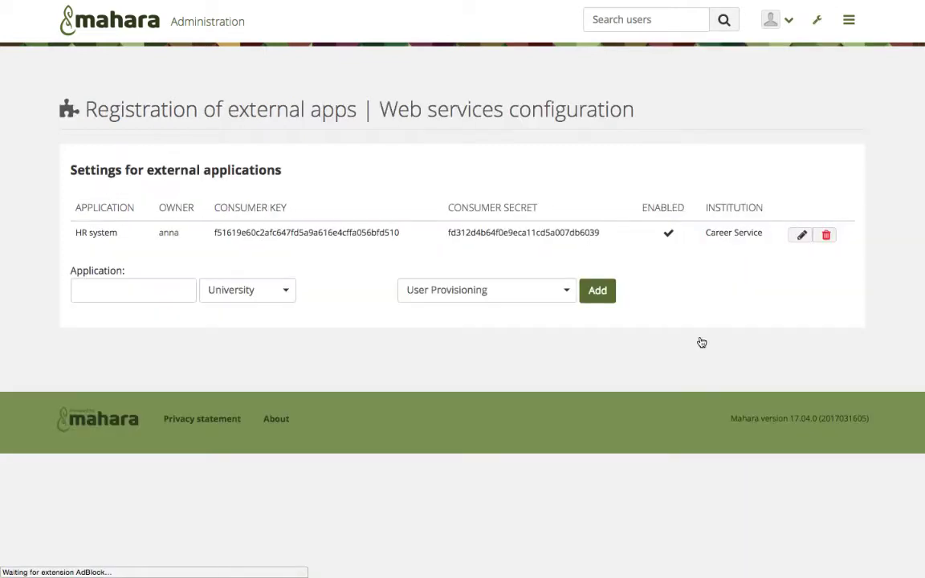
- Register an application named Moodle for the School institution with the LTI integration service, review its details and return to the application list
click(144, 293)
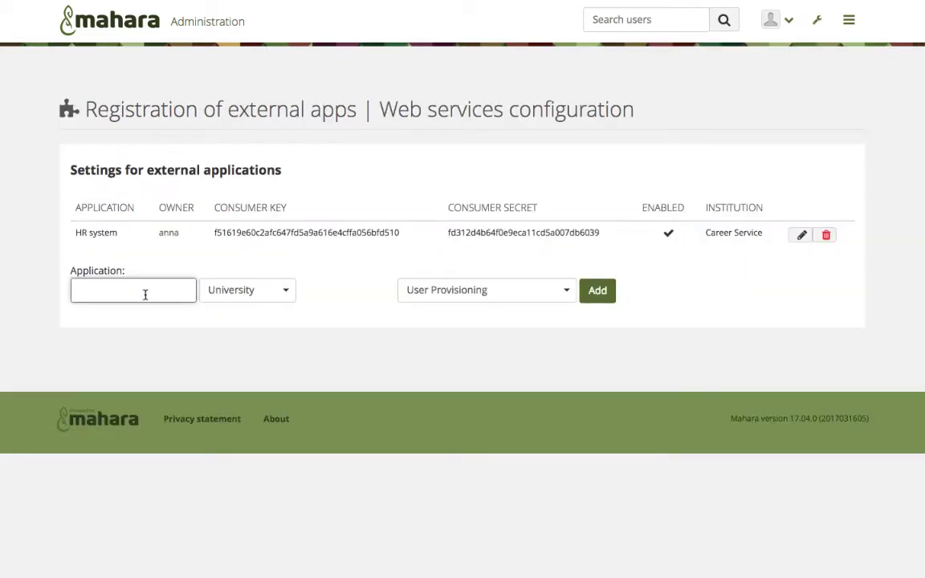
text(Moodle)
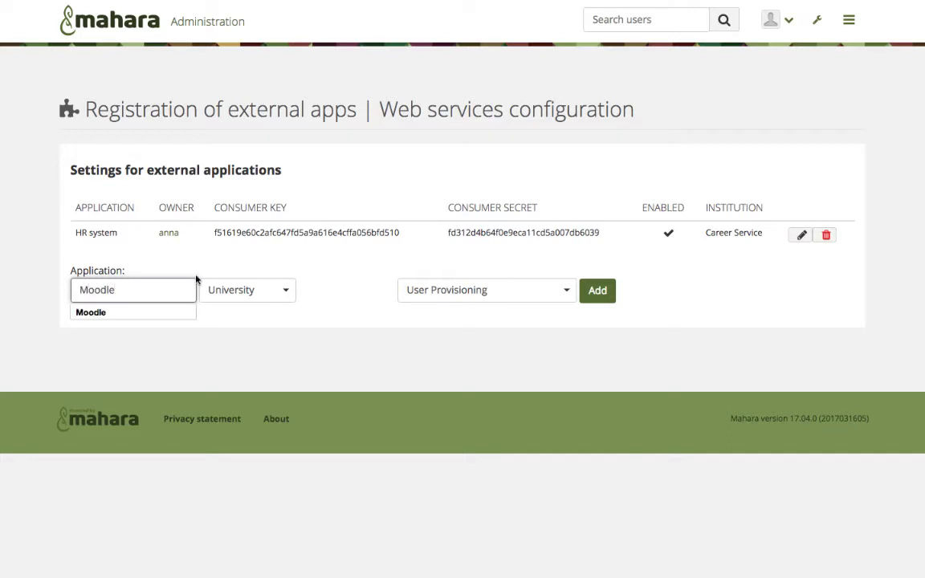
click(261, 293)
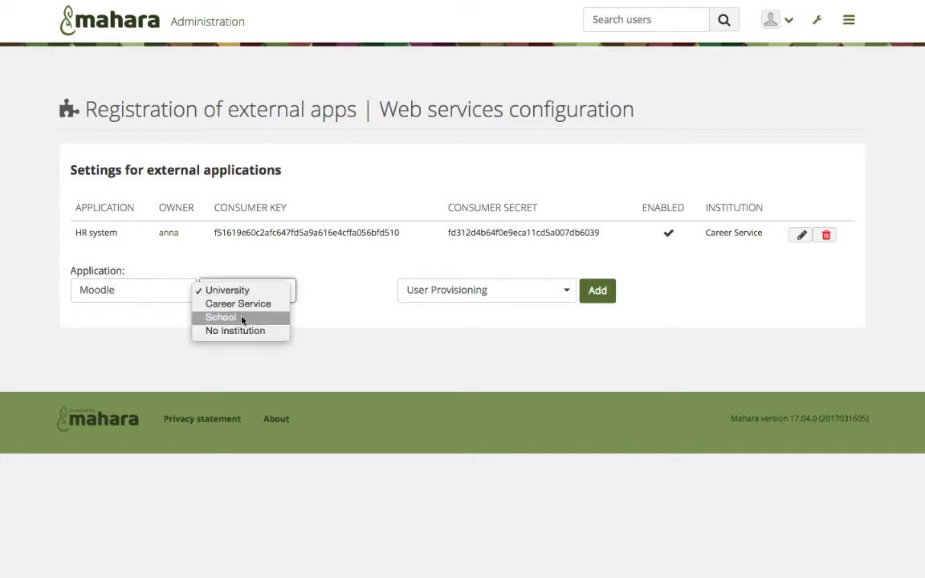
click(236, 320)
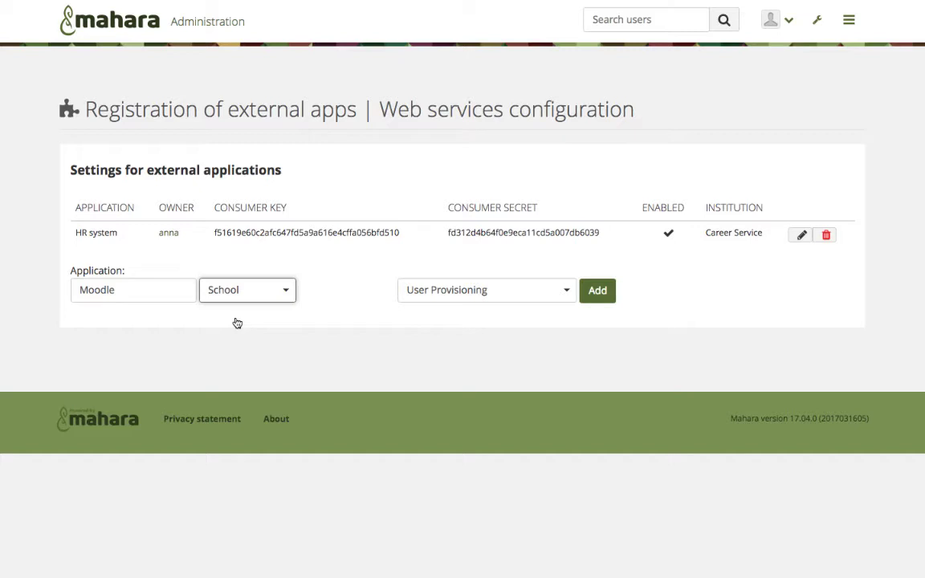
click(515, 299)
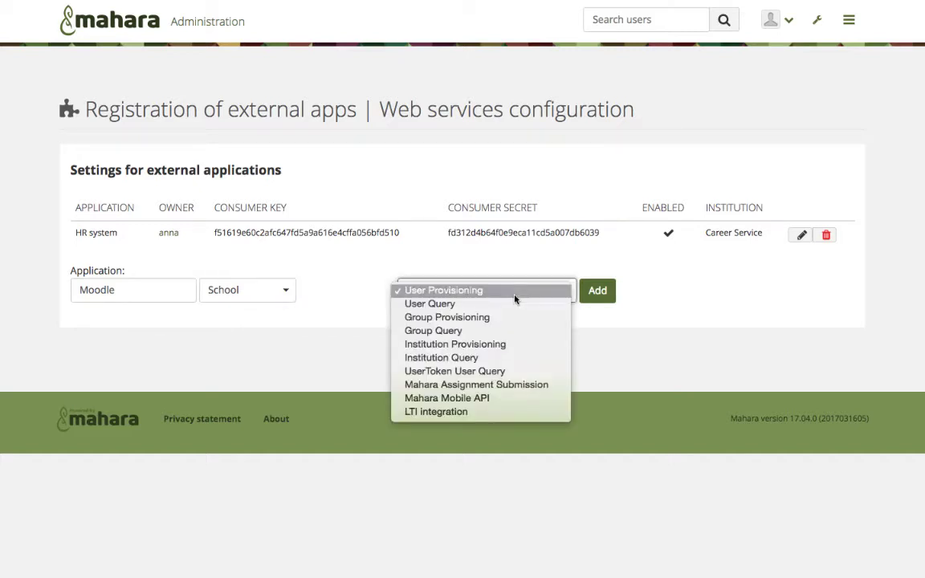
click(452, 412)
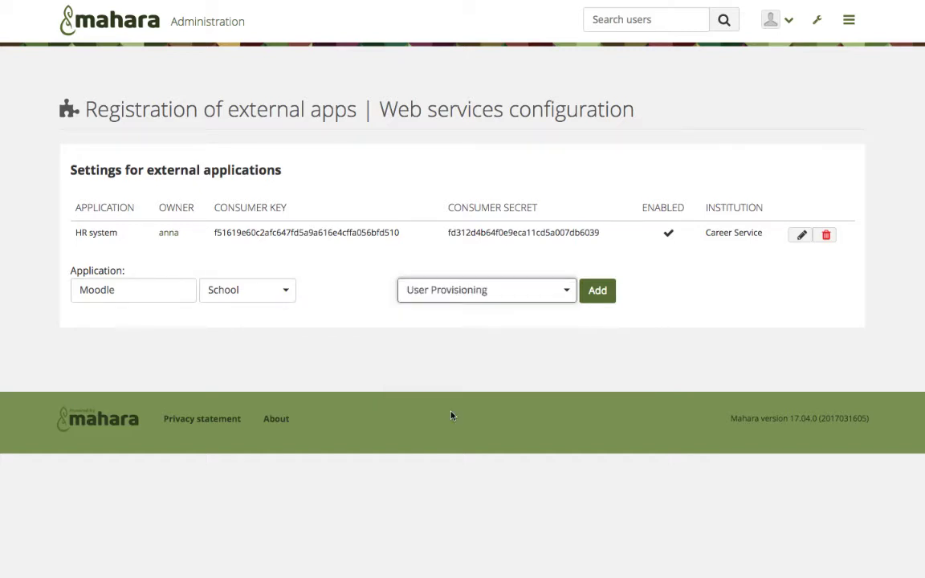
click(598, 291)
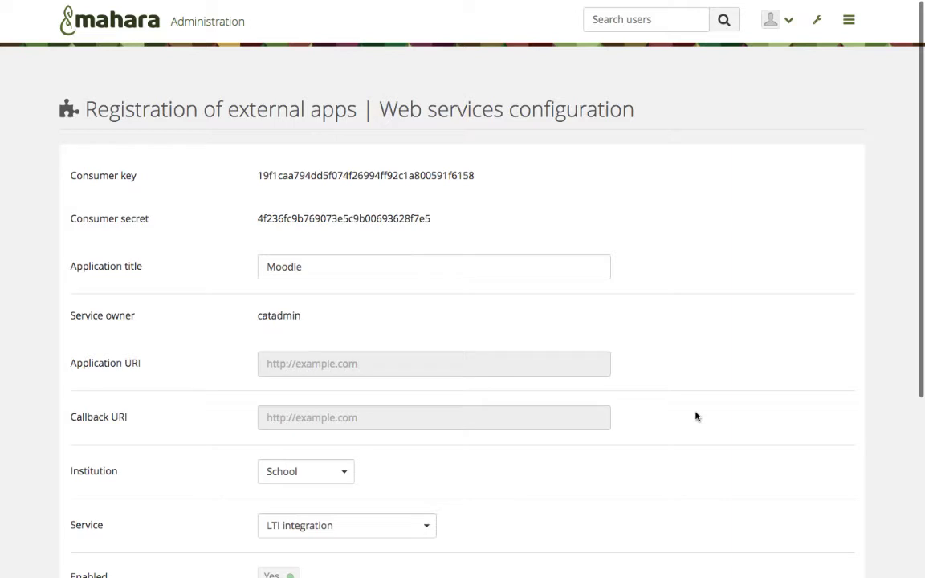
scroll(695, 415, down, 5)
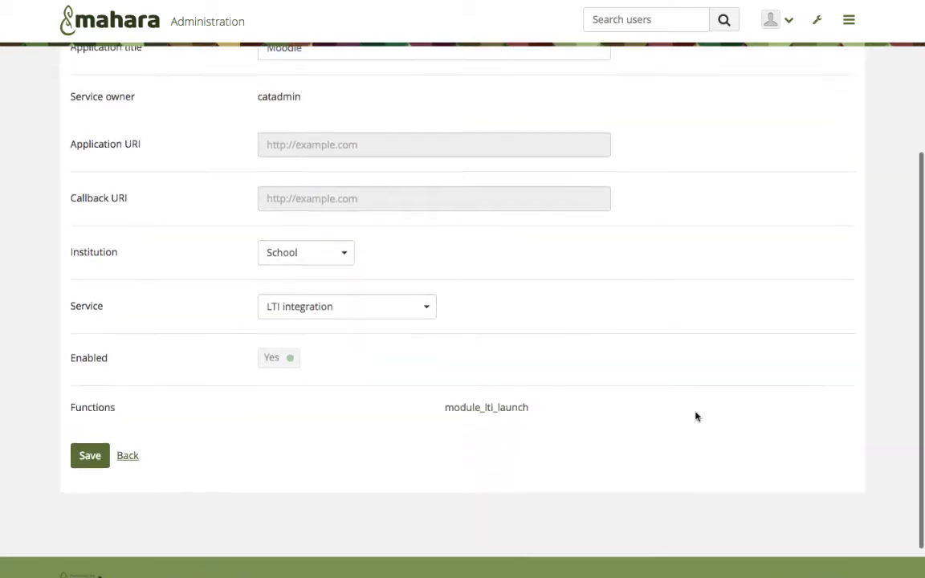
click(128, 452)
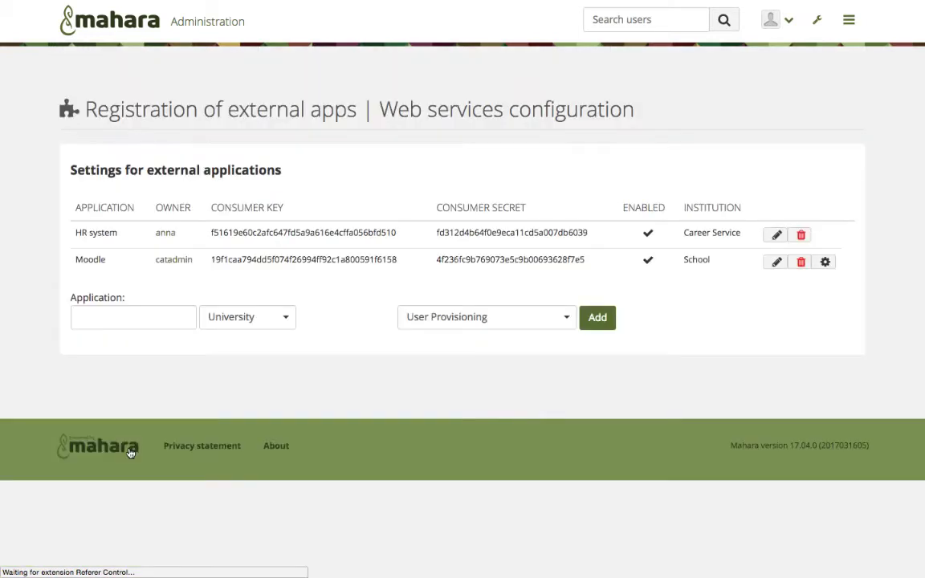
- Toggle the auto-create users setting of the Moodle application and save it
click(826, 262)
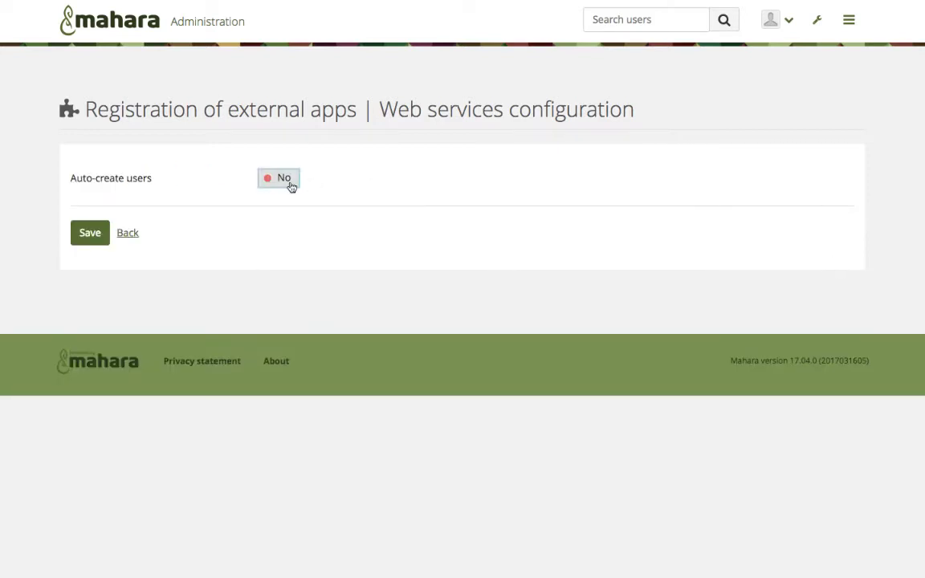
click(279, 180)
click(90, 233)
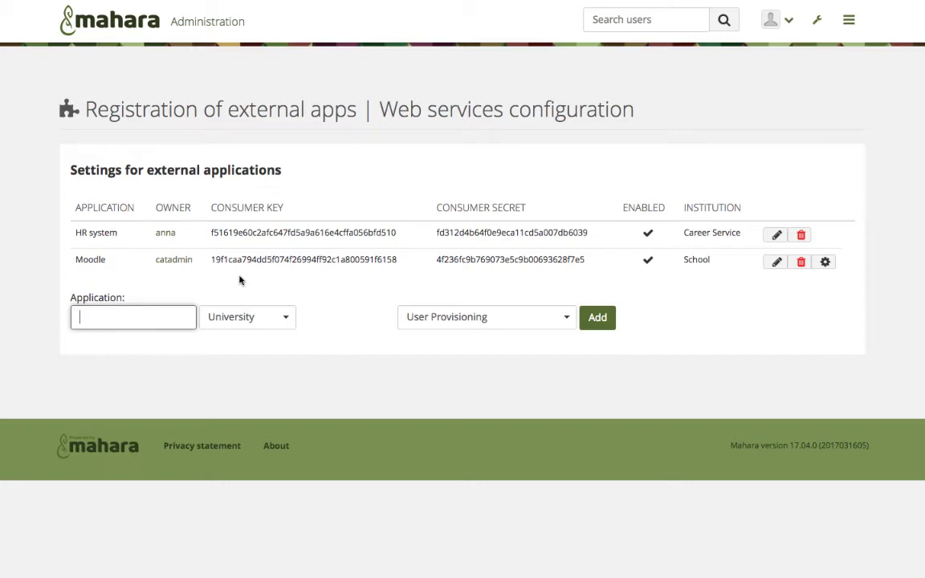
key(super+Tab)
key(super+Tab)
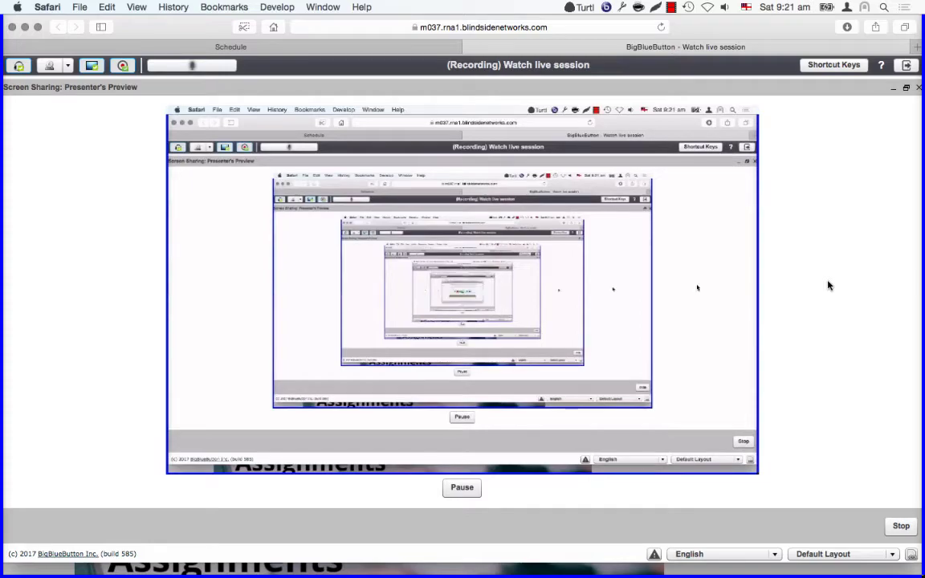
key(super+Tab)
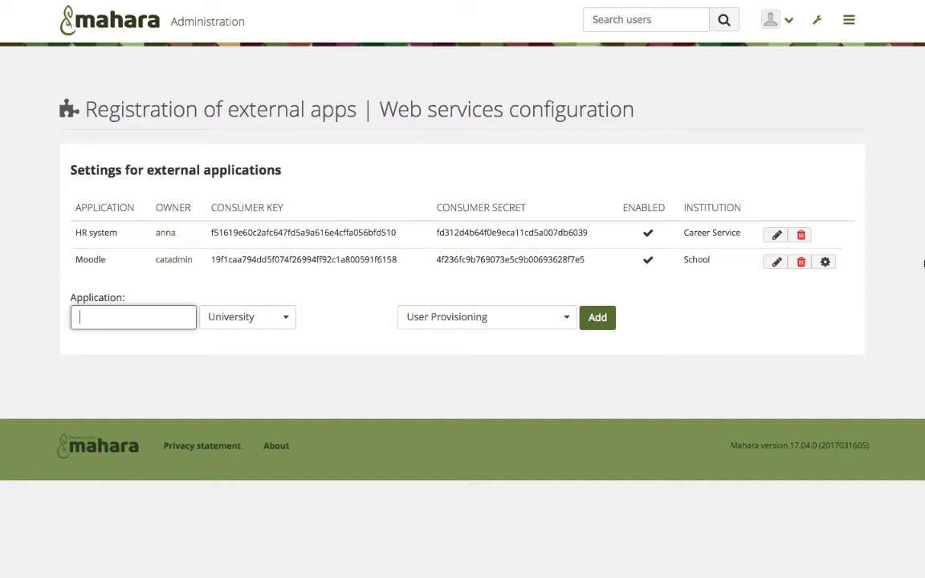
- Switch to the Moodle course in Firefox, test its personal portfolio link into Mahara and return to the course
key(super+Tab)
key(super+Tab)
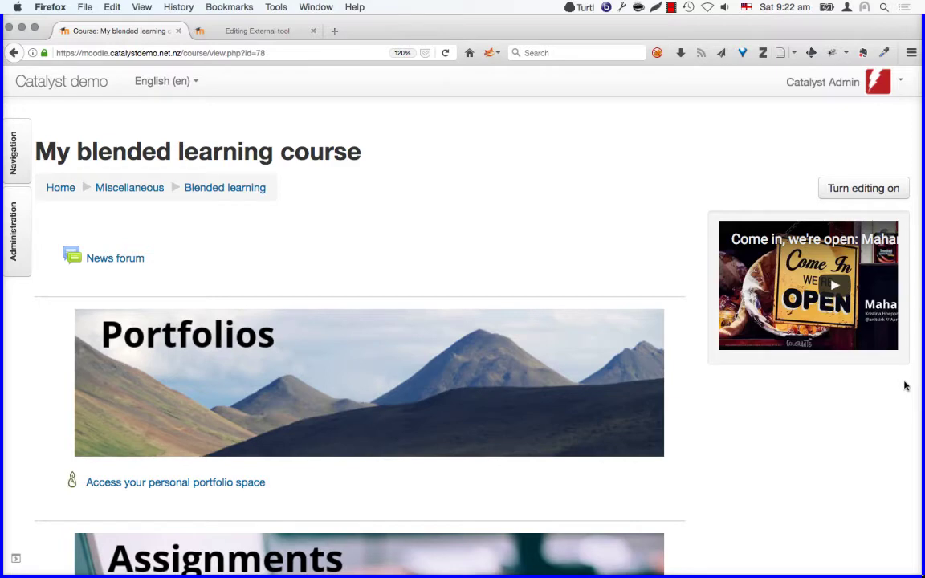
click(213, 484)
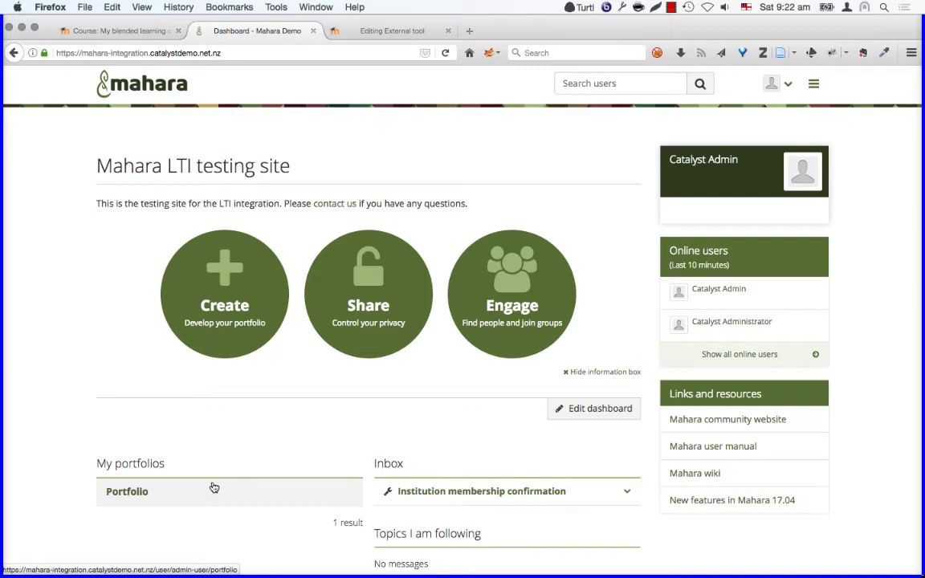
click(109, 31)
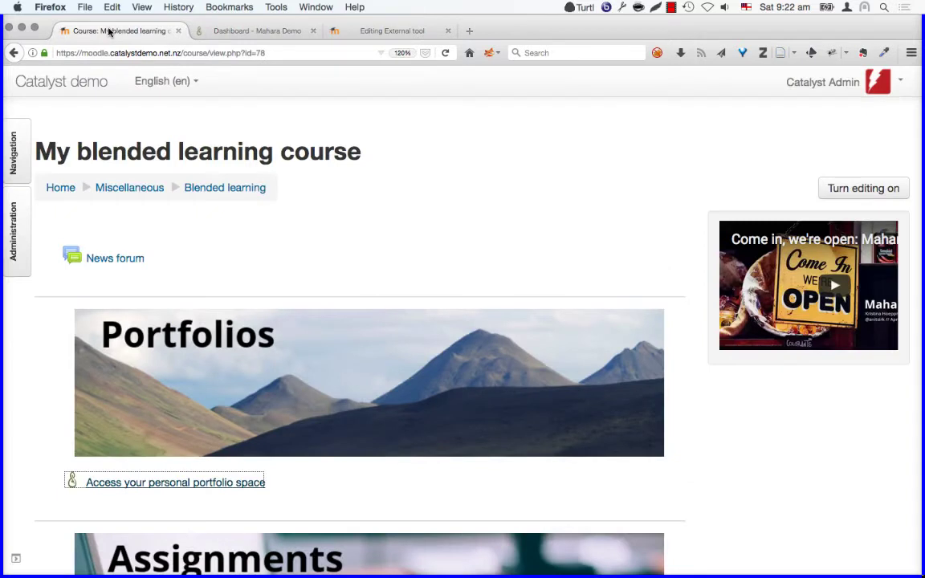
- Turn on course editing and open the settings of the activity "Access your personal portfolio space"
click(875, 184)
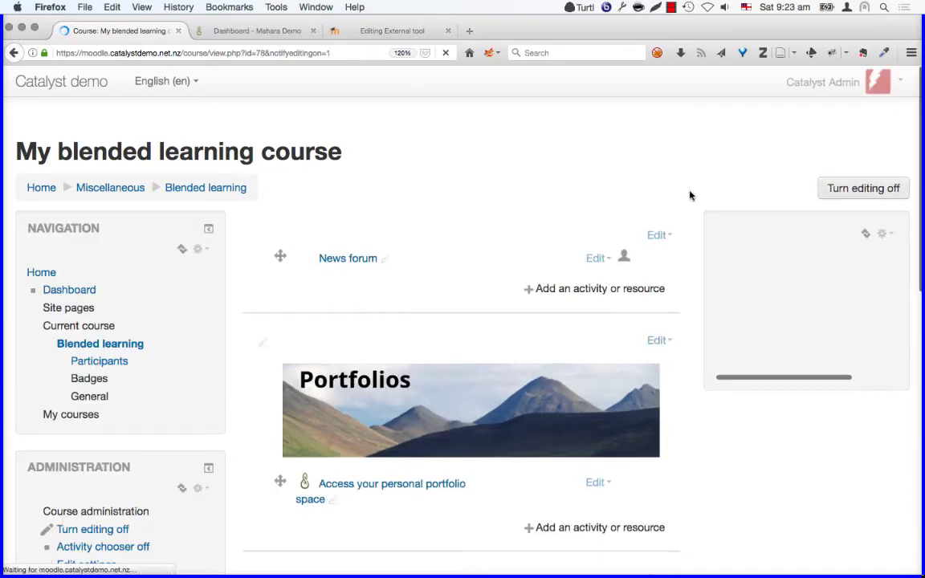
scroll(679, 323, down, 2)
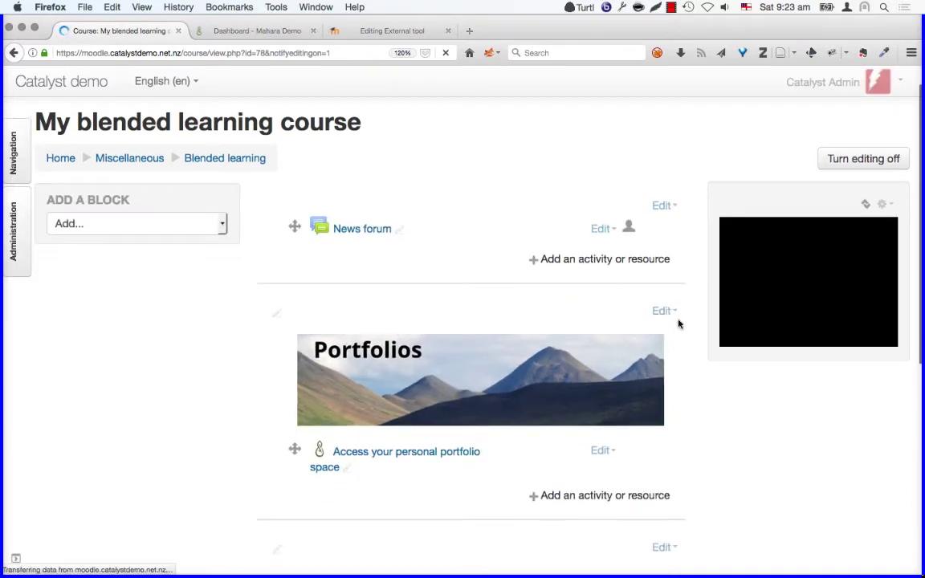
click(602, 422)
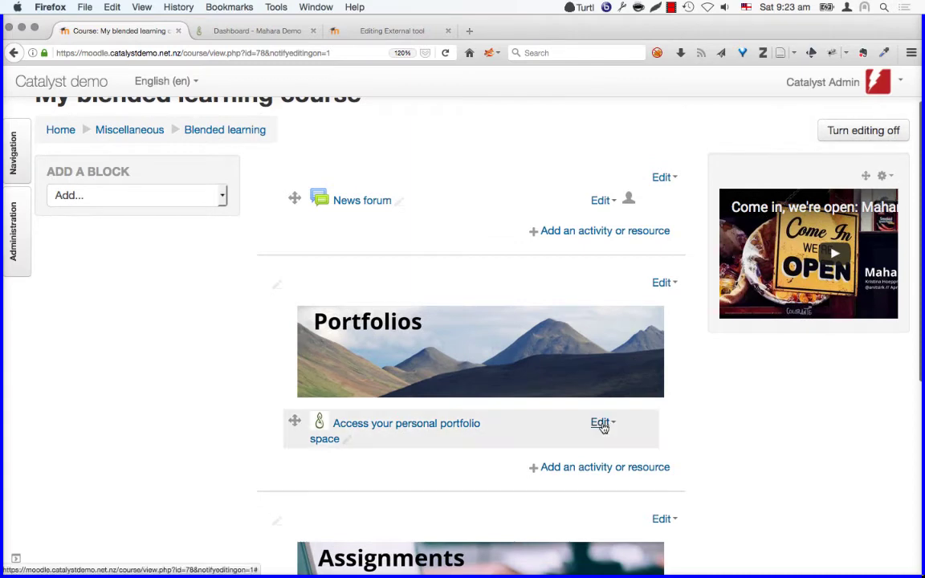
click(598, 443)
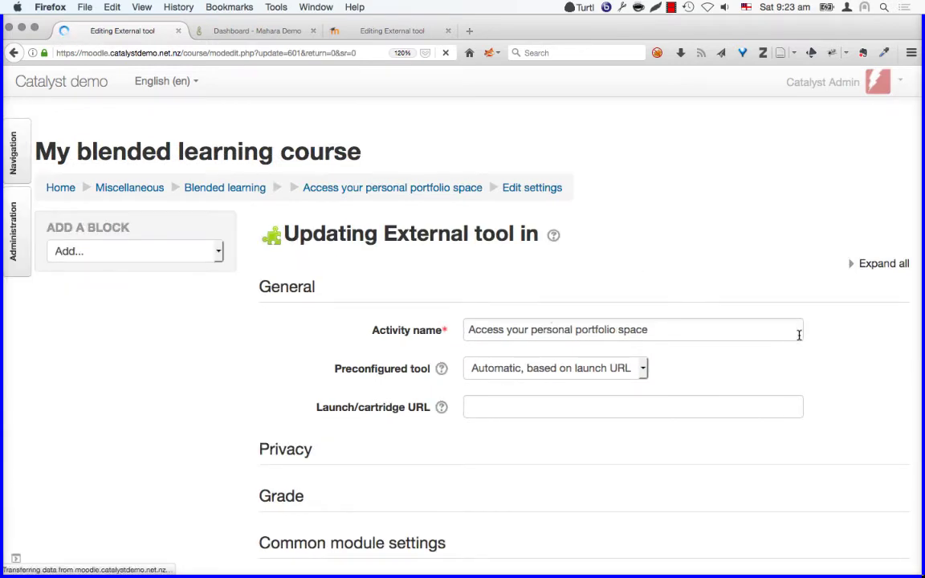
- Expand the additional General settings of the external tool activity and review them down to the secure icon URL
scroll(798, 335, down, 2)
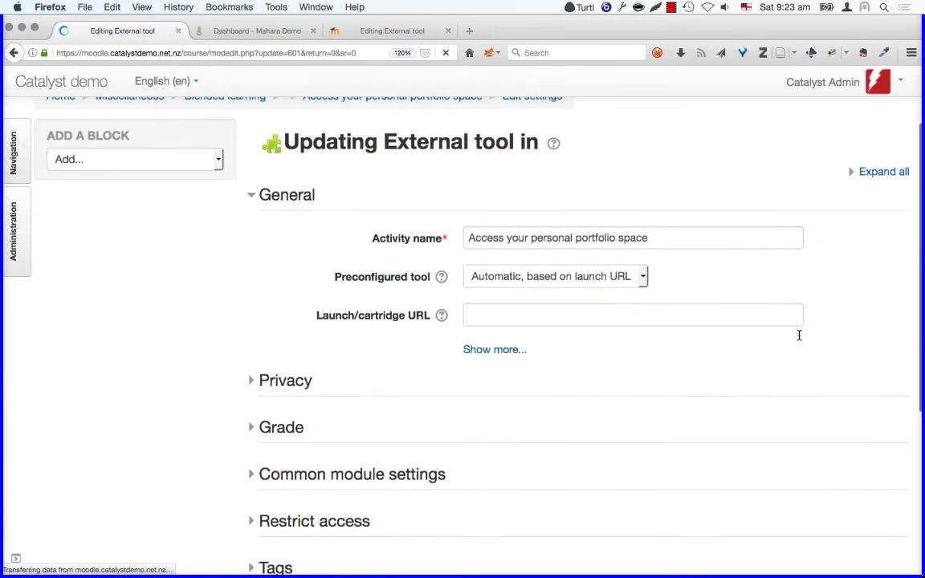
scroll(799, 335, down, 2)
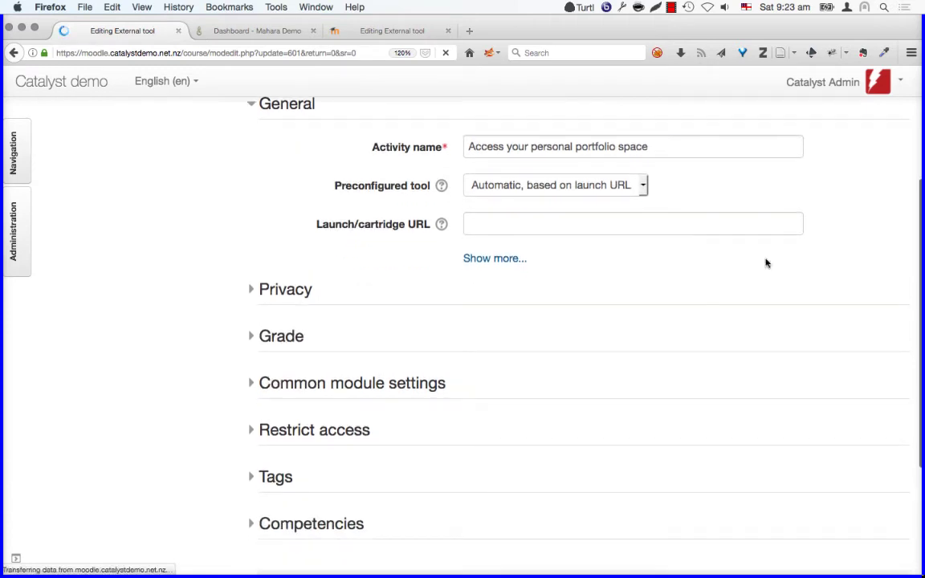
click(585, 150)
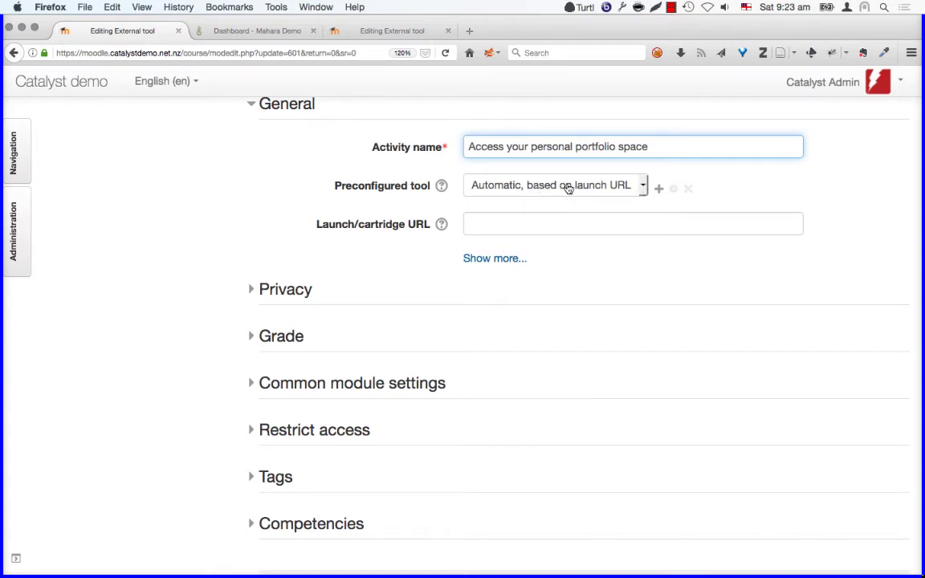
click(487, 258)
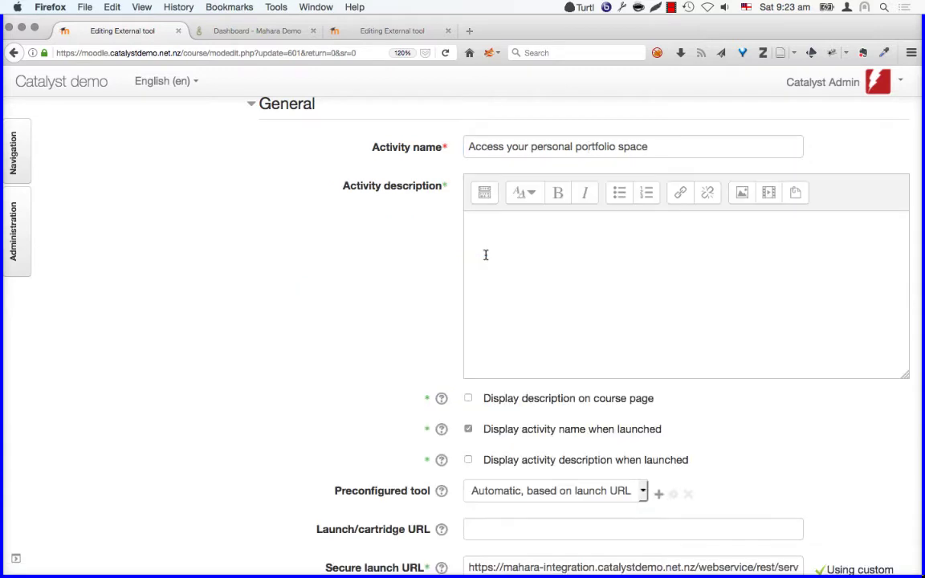
scroll(408, 336, down, 4)
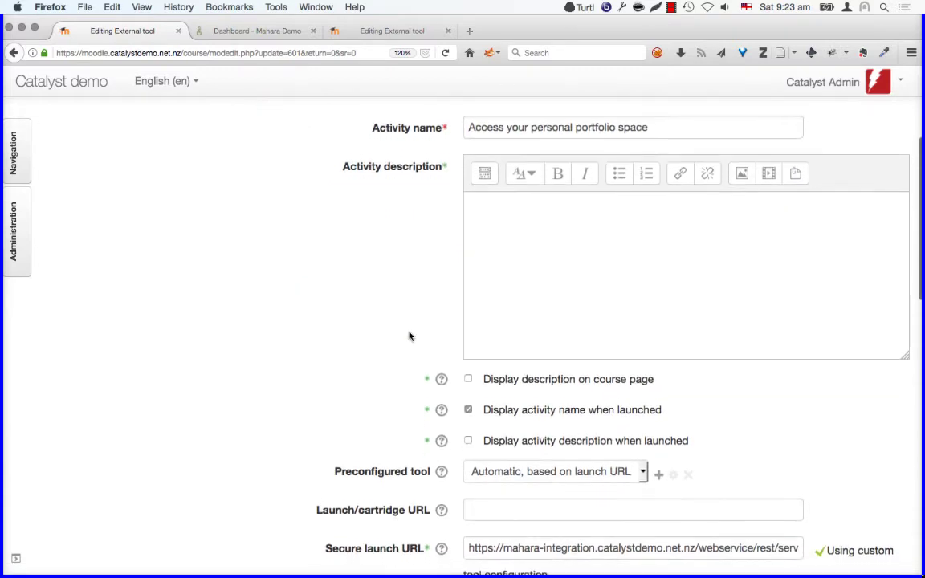
scroll(408, 335, down, 5)
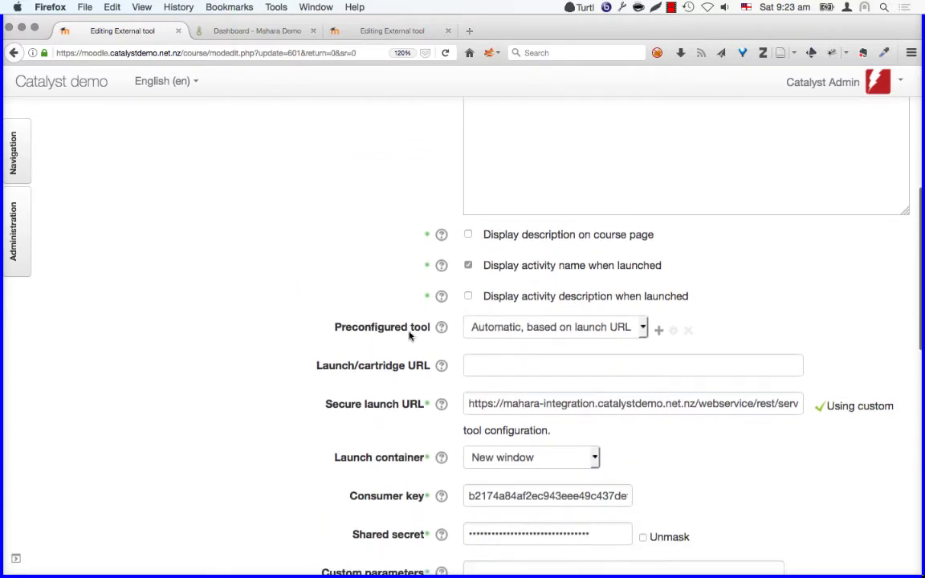
scroll(409, 337, down, 2)
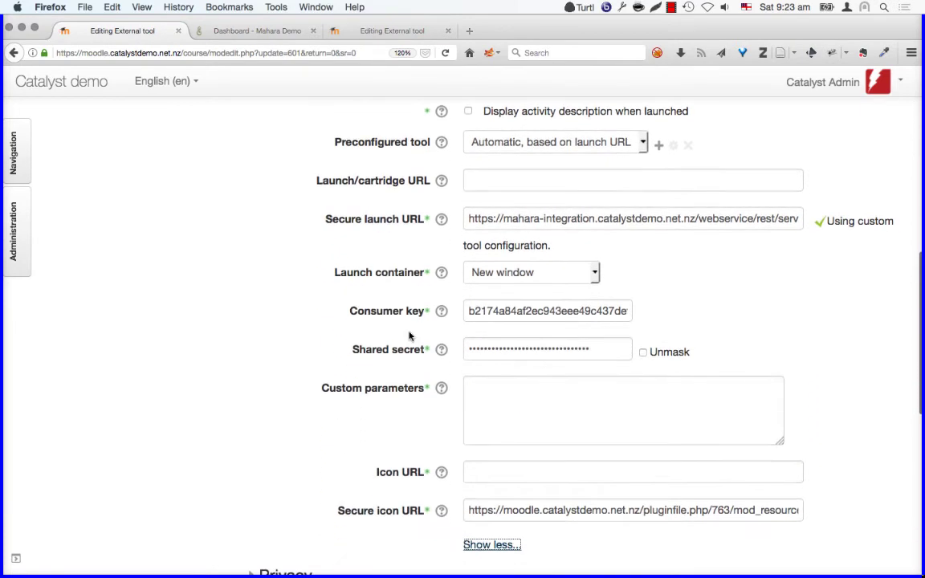
- Examine the Secure launch URL and the available Launch container options of the external tool
click(542, 218)
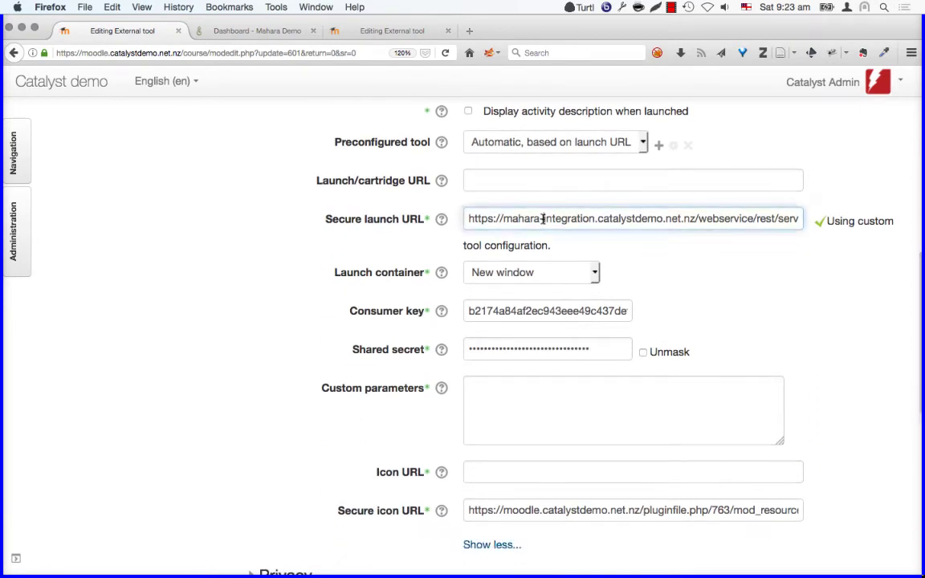
click(335, 222)
drag(326, 220, 423, 218)
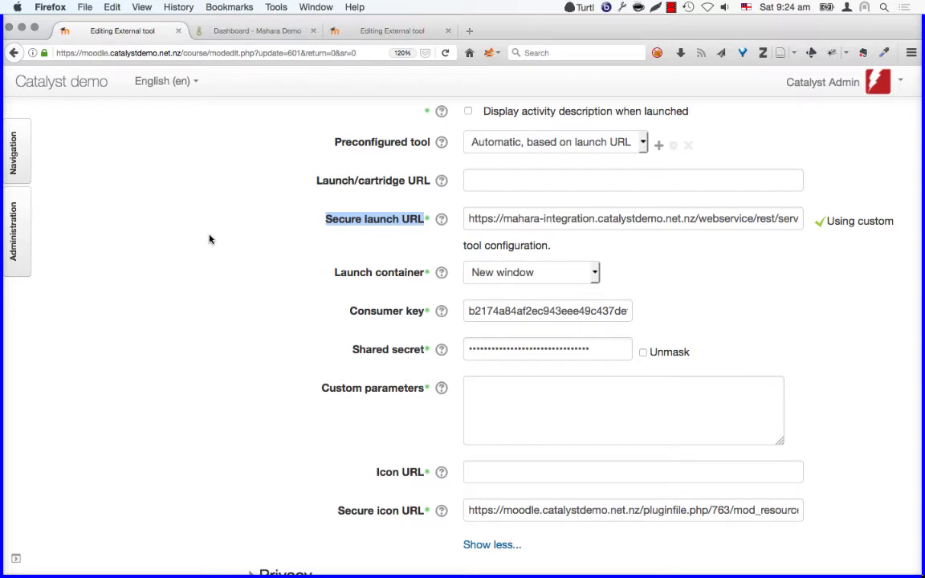
drag(333, 272, 423, 279)
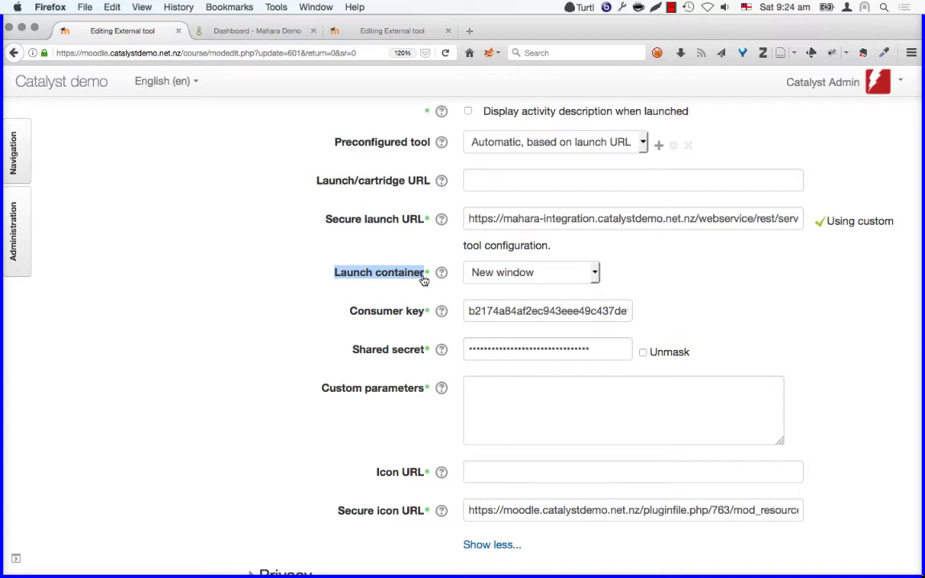
click(594, 273)
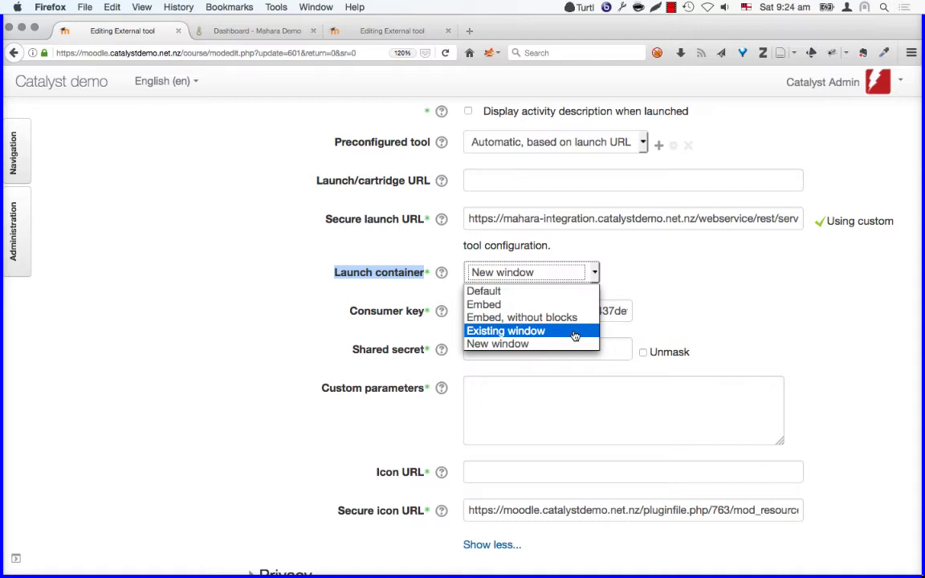
click(679, 318)
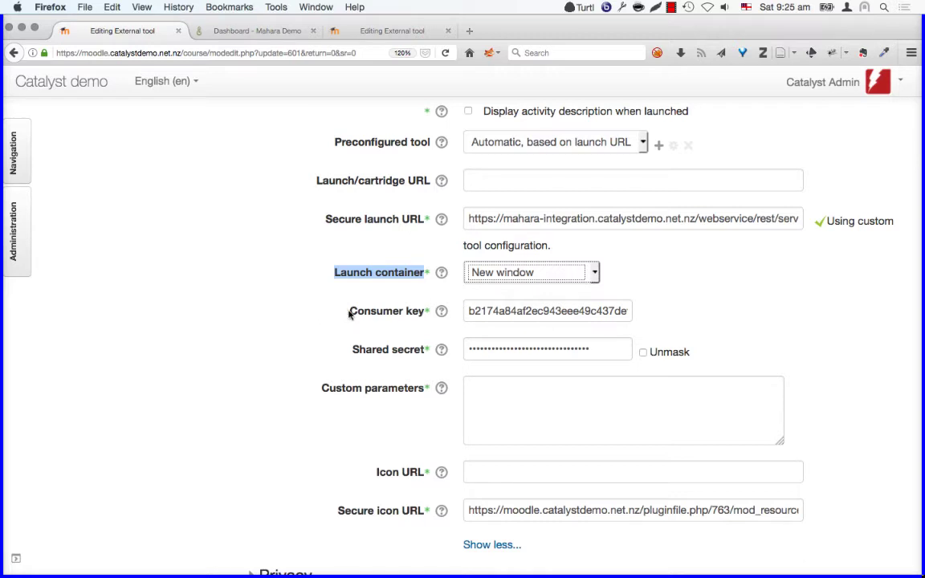
- Review the Consumer key, Shared secret and Secure icon URL settings of the portfolio access activity
drag(351, 311, 423, 319)
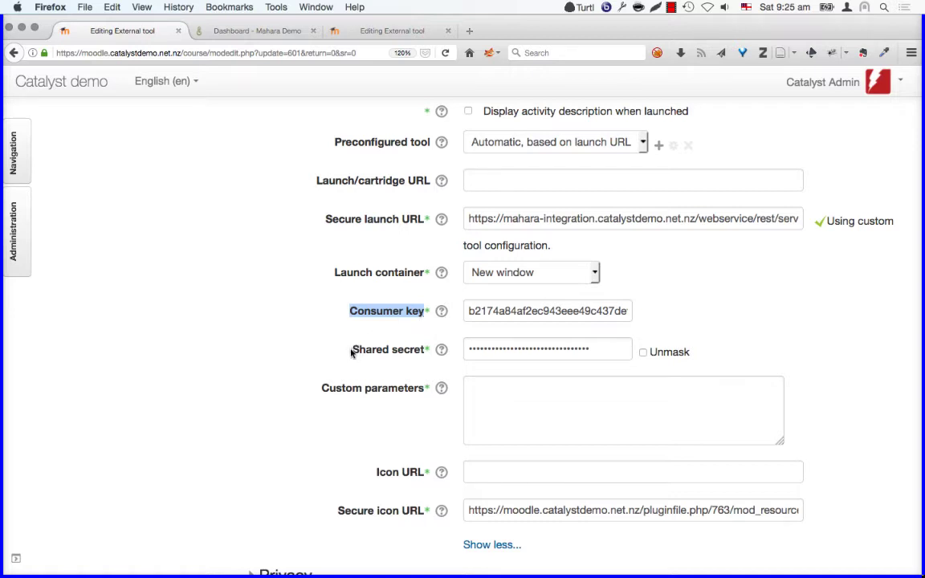
drag(354, 352, 419, 354)
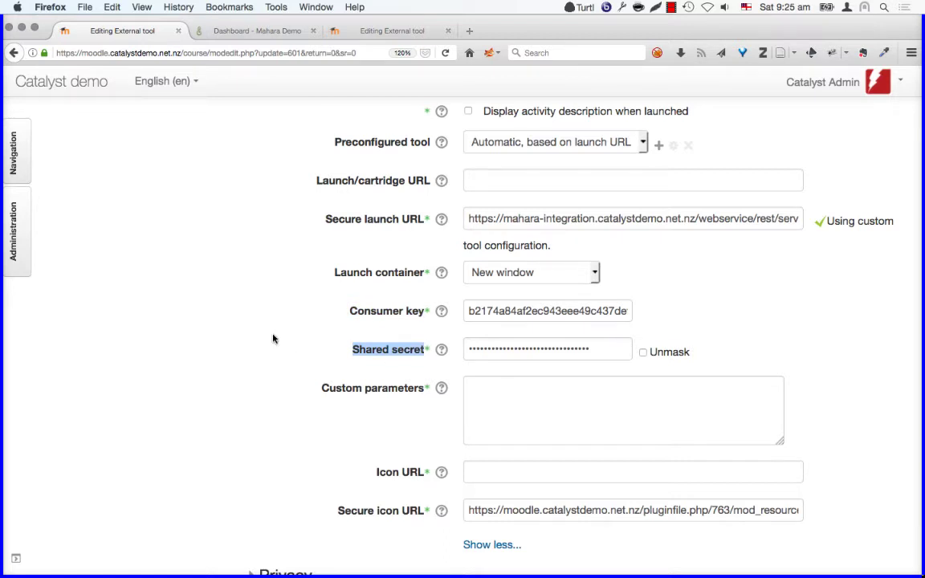
scroll(273, 339, down, 3)
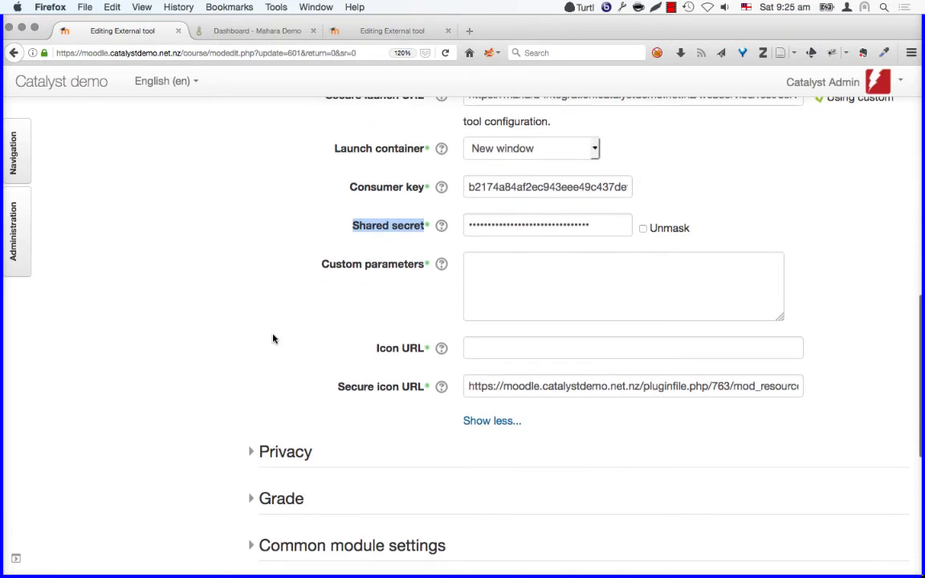
drag(336, 386, 423, 390)
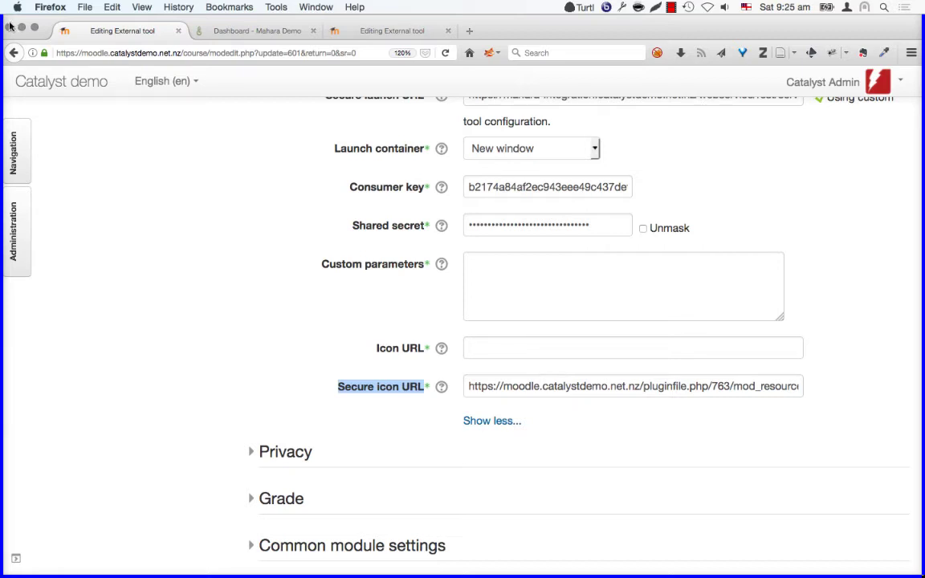
- Return to the course and add a new External tool activity to the Portfolios section
click(14, 53)
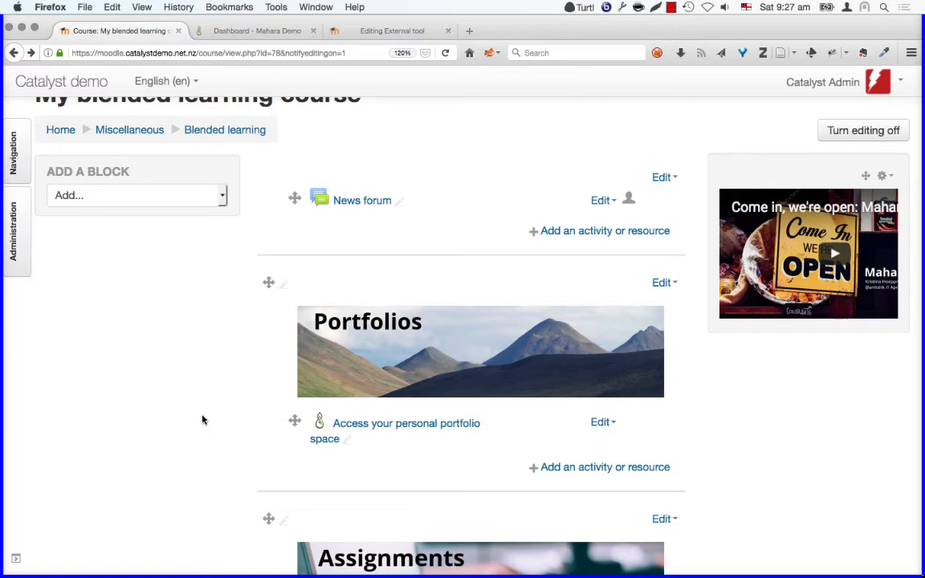
click(610, 468)
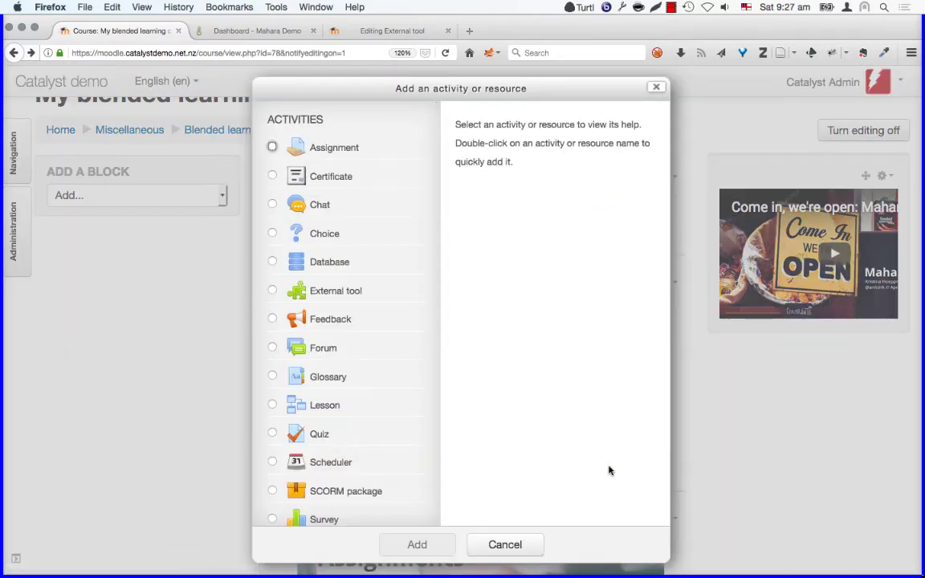
click(273, 291)
click(403, 544)
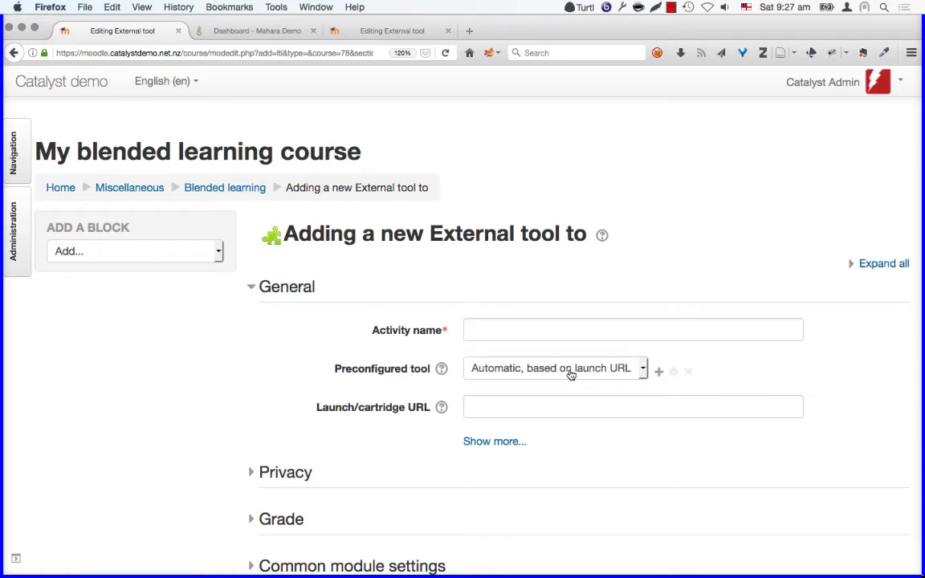
- Start a new preconfigured tool for the activity and name it "Mahara"
click(659, 375)
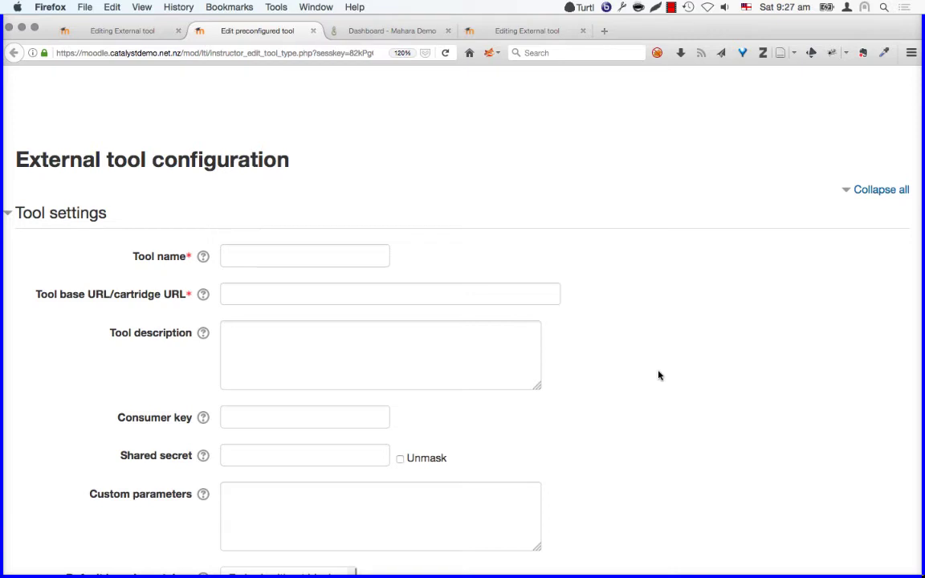
click(307, 253)
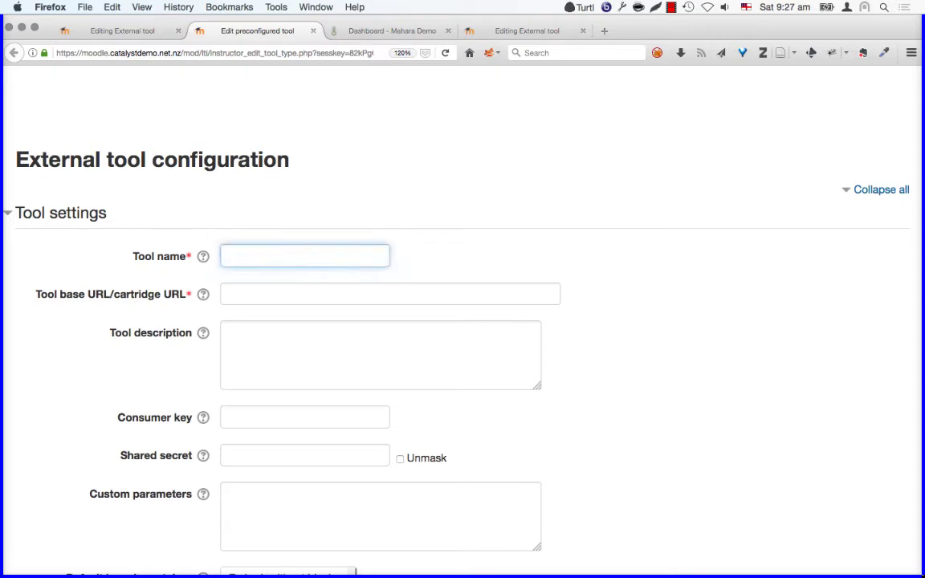
text(Mahara)
- Copy the Secure launch URL from the existing portfolio activity into the new tool's base URL
click(237, 293)
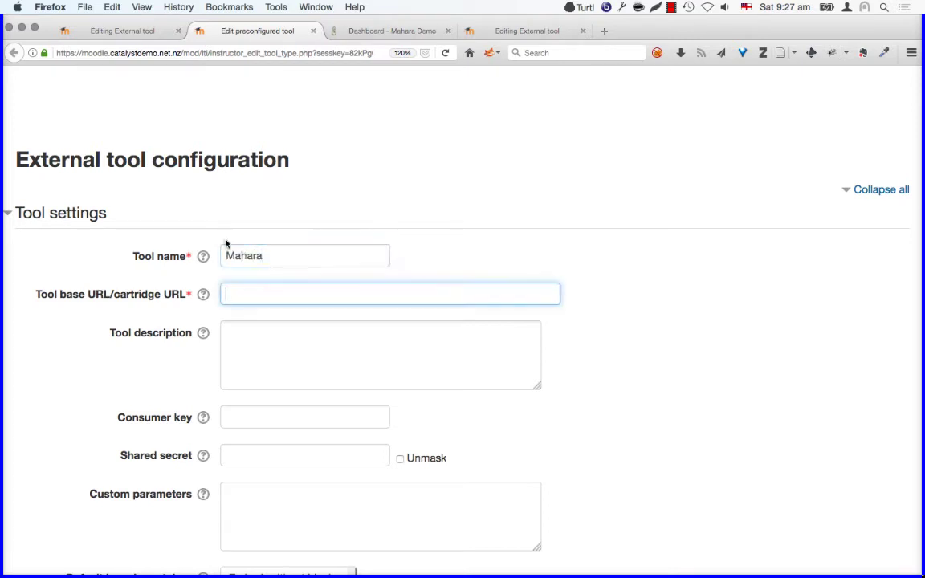
click(498, 30)
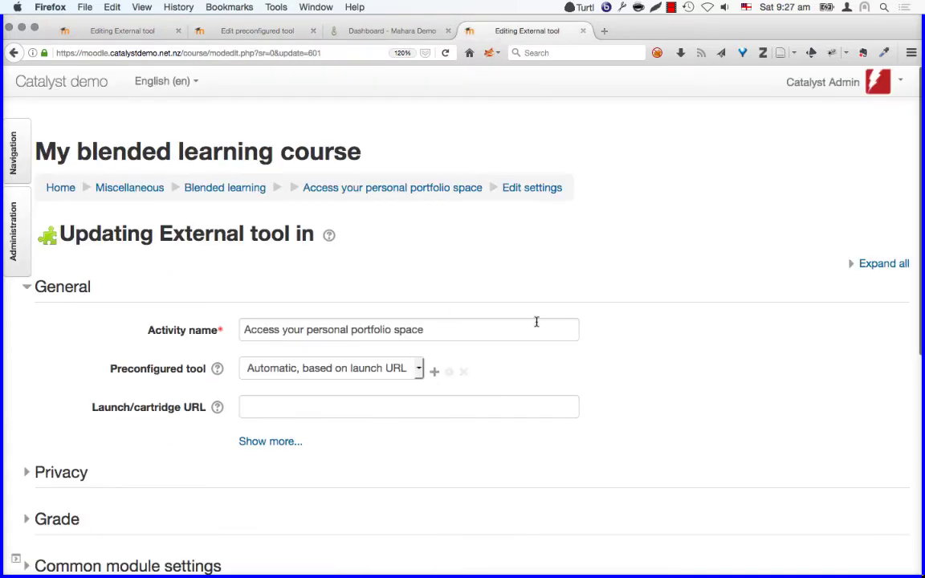
click(268, 441)
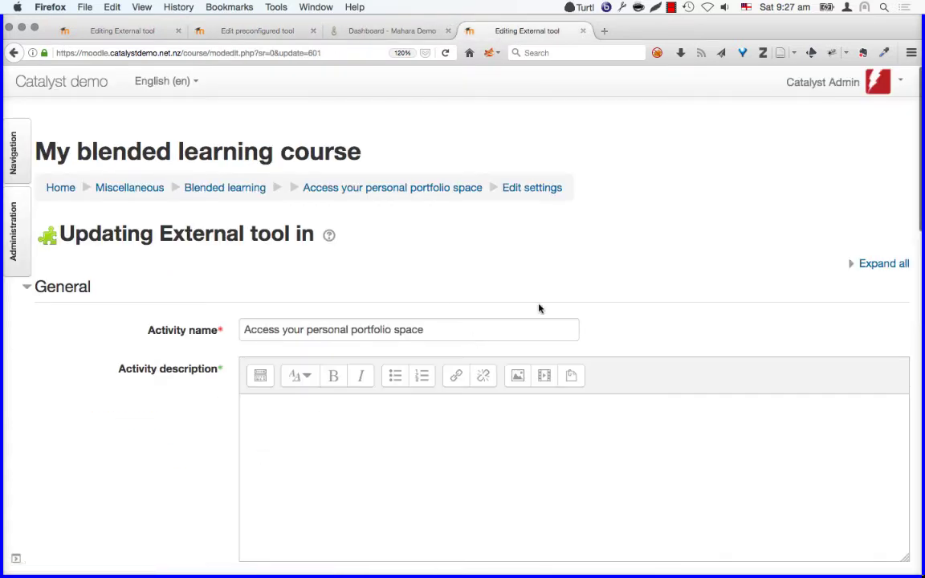
scroll(552, 305, down, 5)
scroll(552, 307, down, 2)
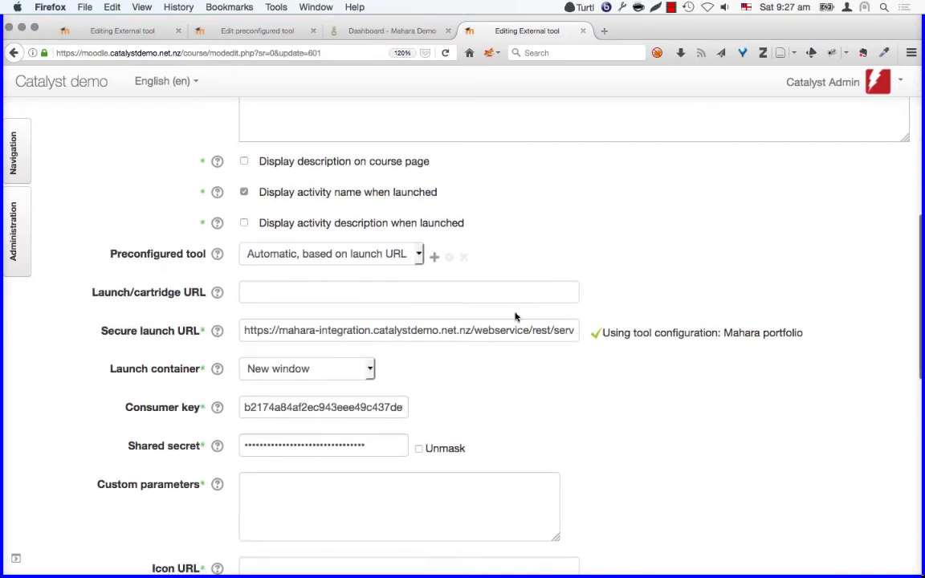
click(492, 329)
key(super+a)
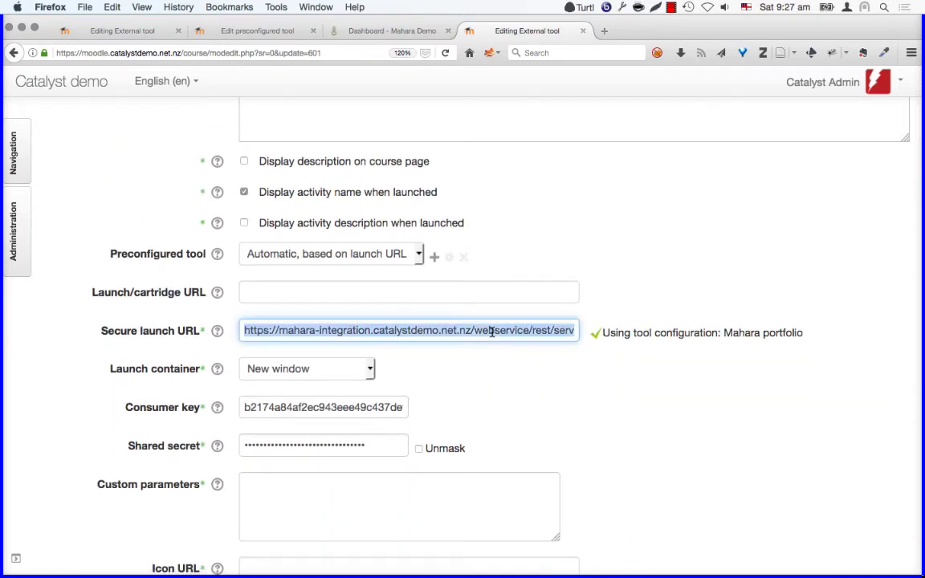
click(277, 31)
click(281, 324)
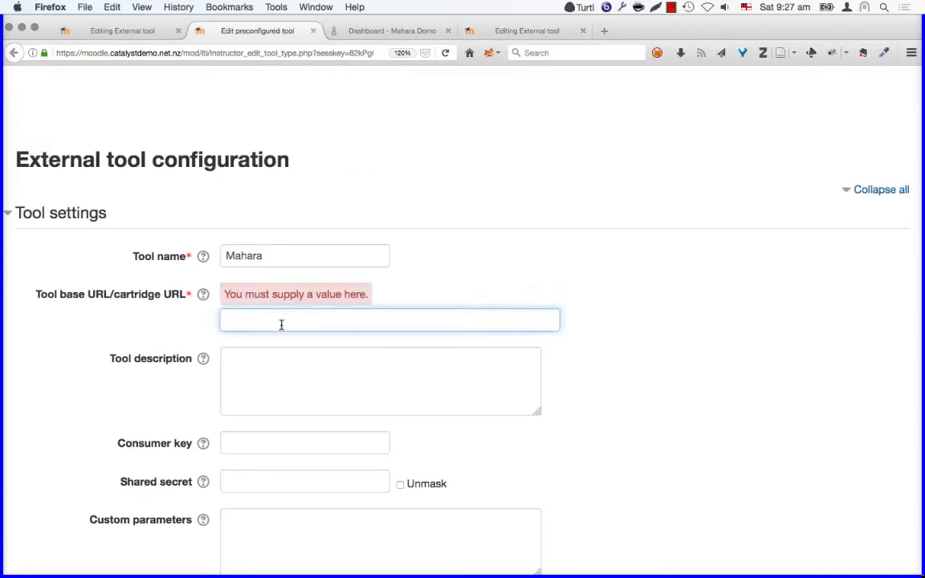
key(super+v)
scroll(578, 399, down, 1)
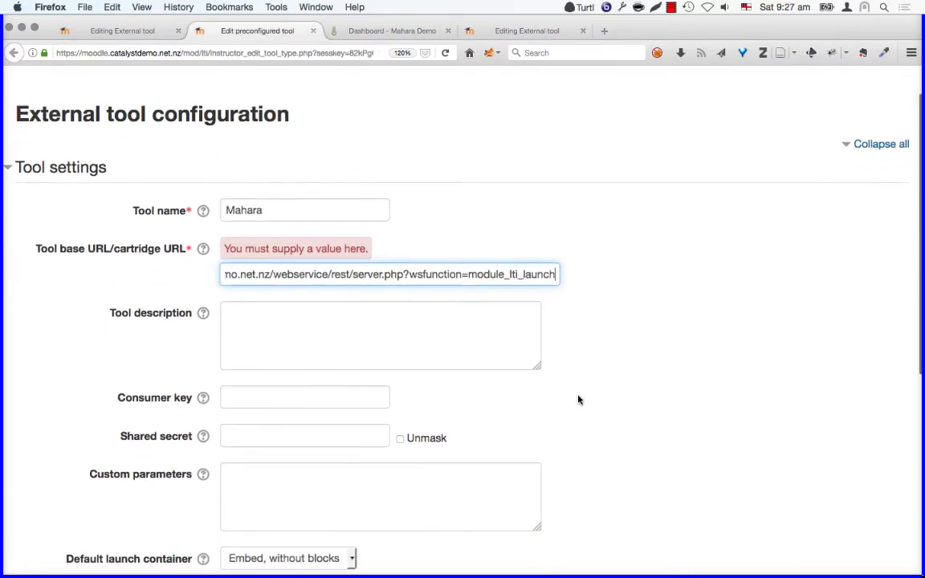
- Copy the consumer key from the existing portfolio activity into the new tool's Consumer key field
click(350, 392)
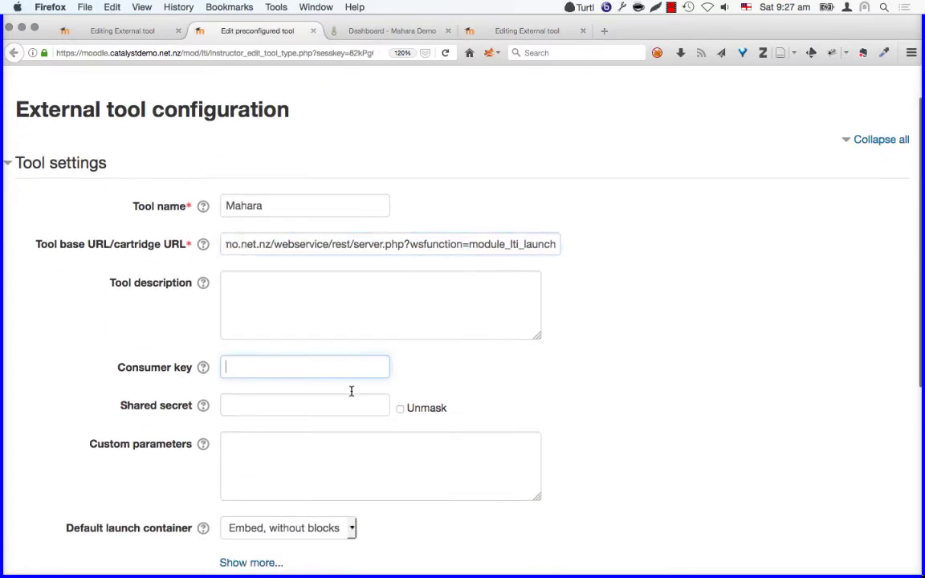
click(499, 32)
key(super+a)
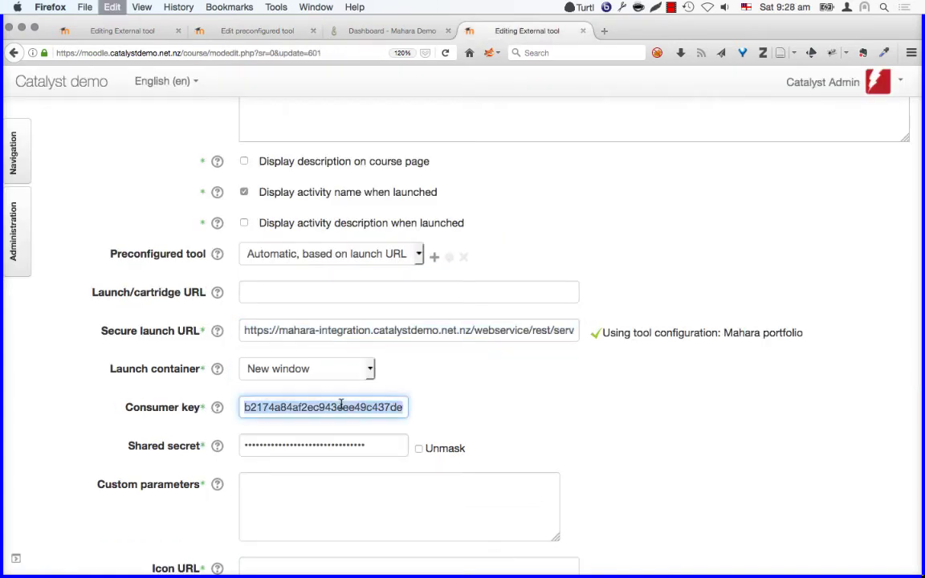
click(272, 31)
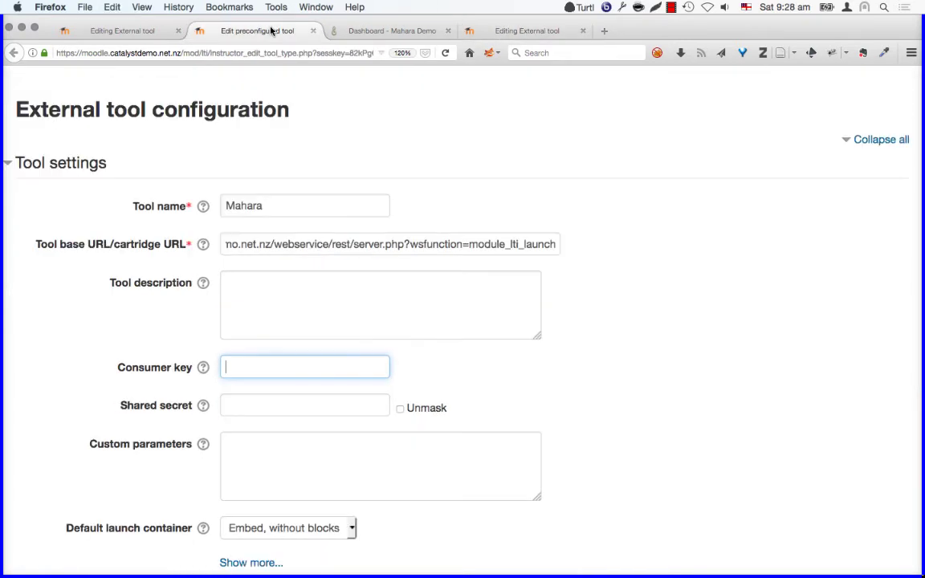
key(super+v)
- Unmask and copy the existing activity's shared secret, mask it again and paste it into the new tool's Shared secret field
key(Tab)
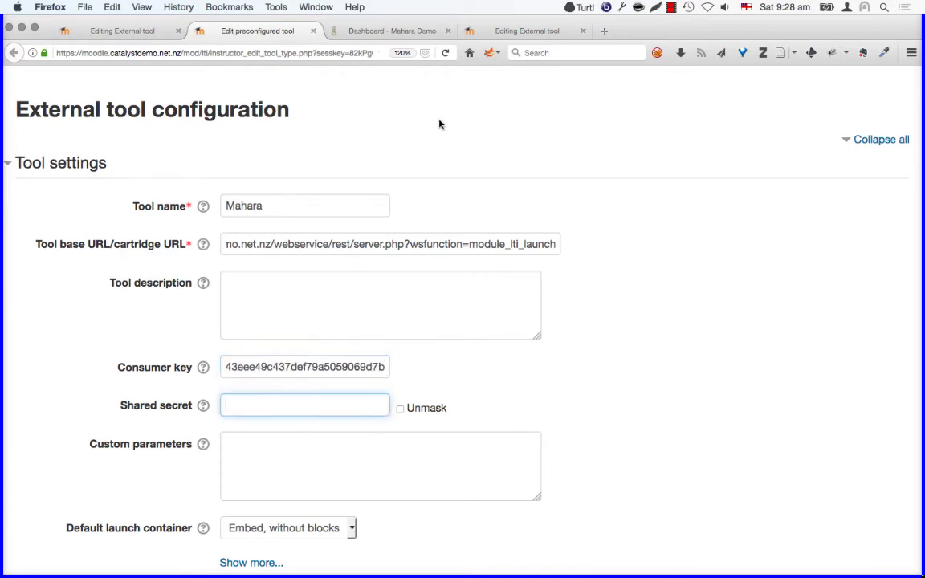
click(503, 31)
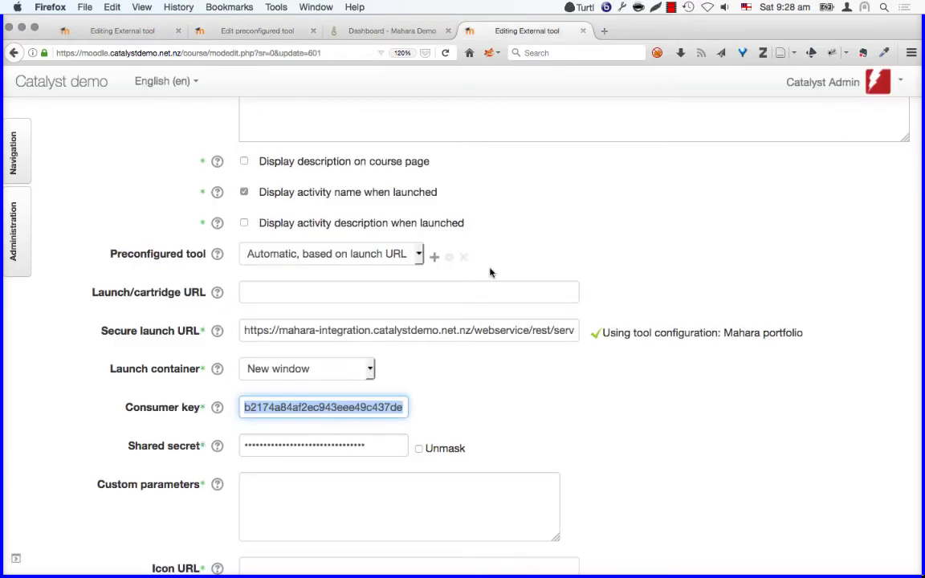
click(418, 449)
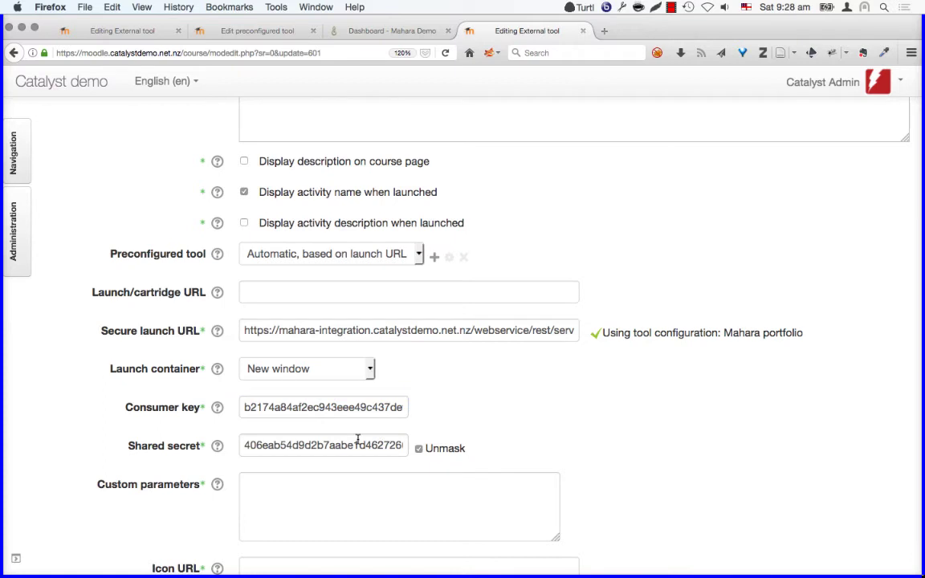
double_click(357, 444)
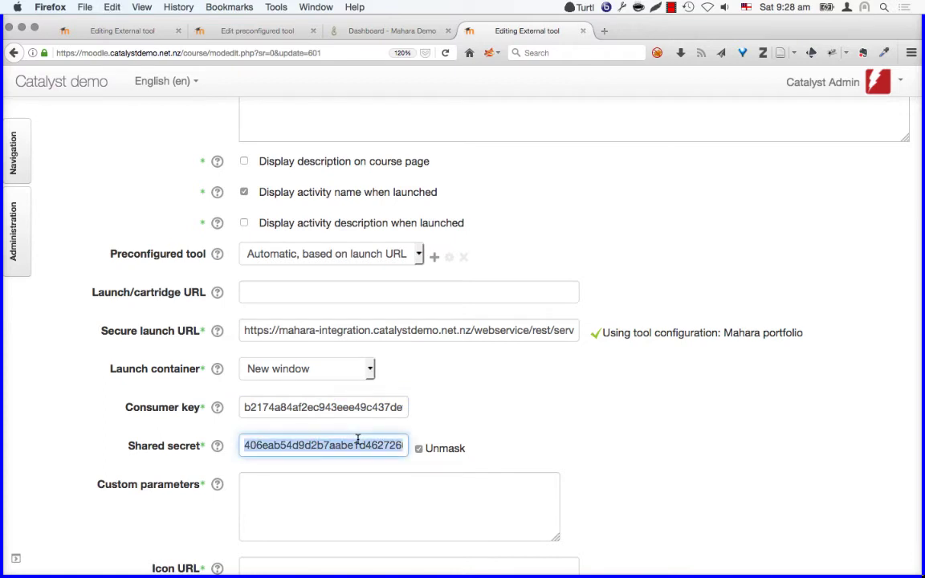
click(418, 448)
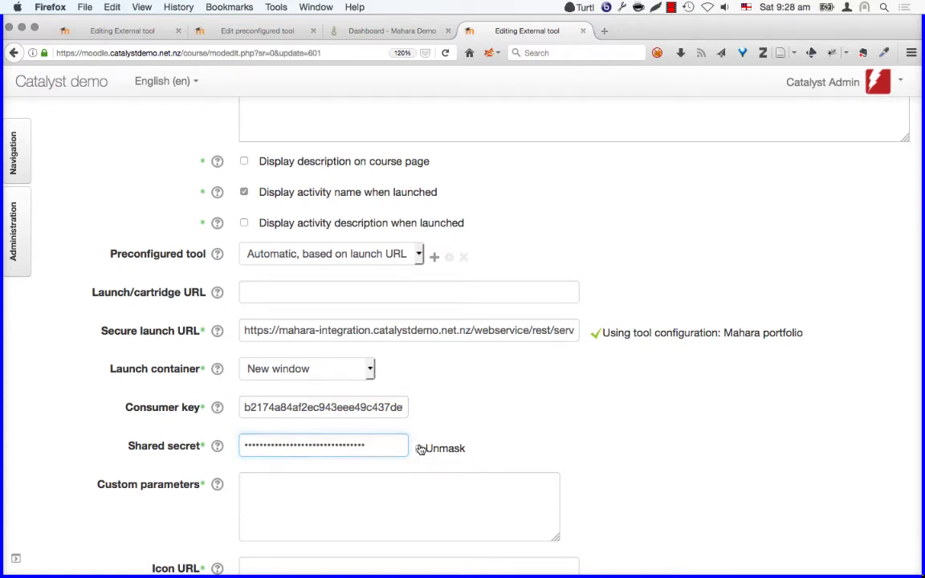
click(262, 32)
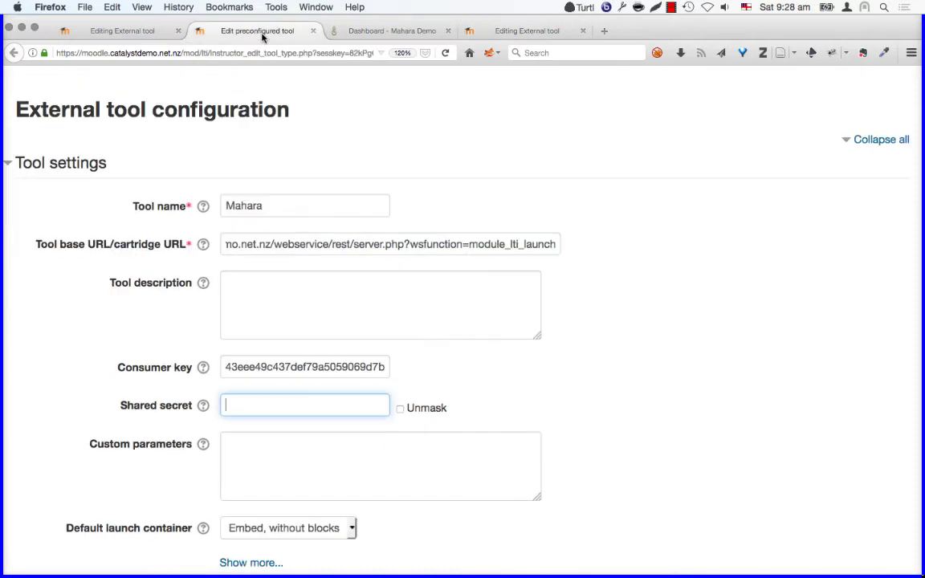
key(super+v)
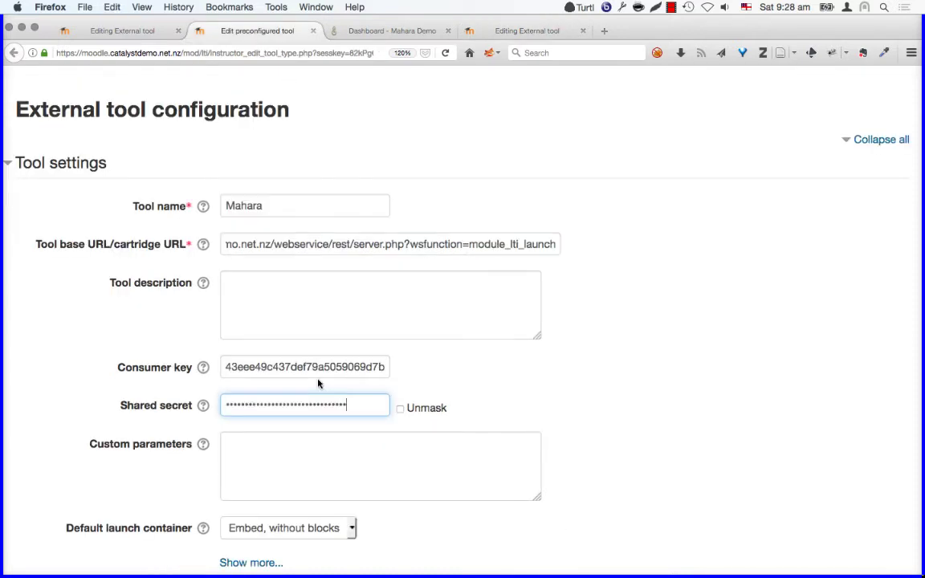
- Set the Mahara tool's default launch container to New window
scroll(590, 432, down, 1)
scroll(590, 432, down, 5)
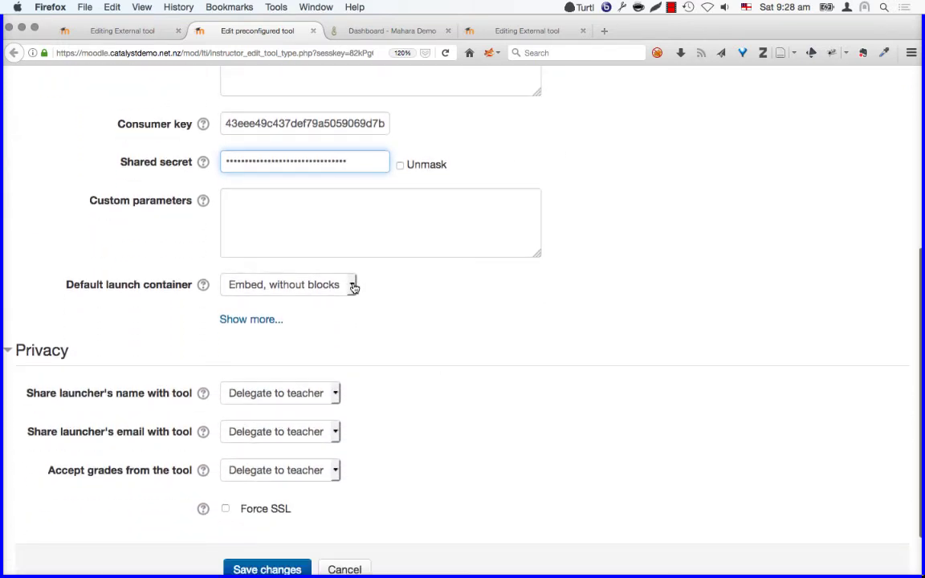
click(353, 286)
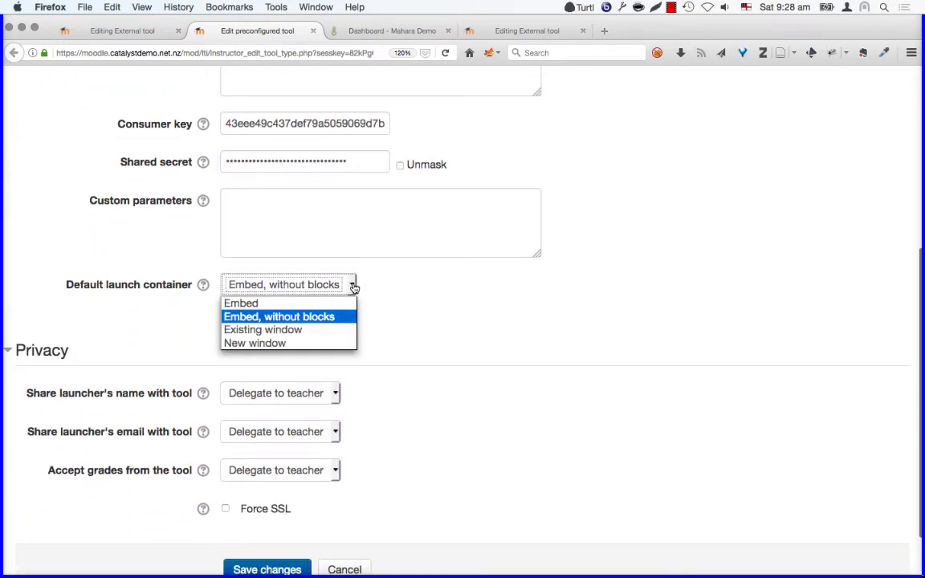
click(285, 344)
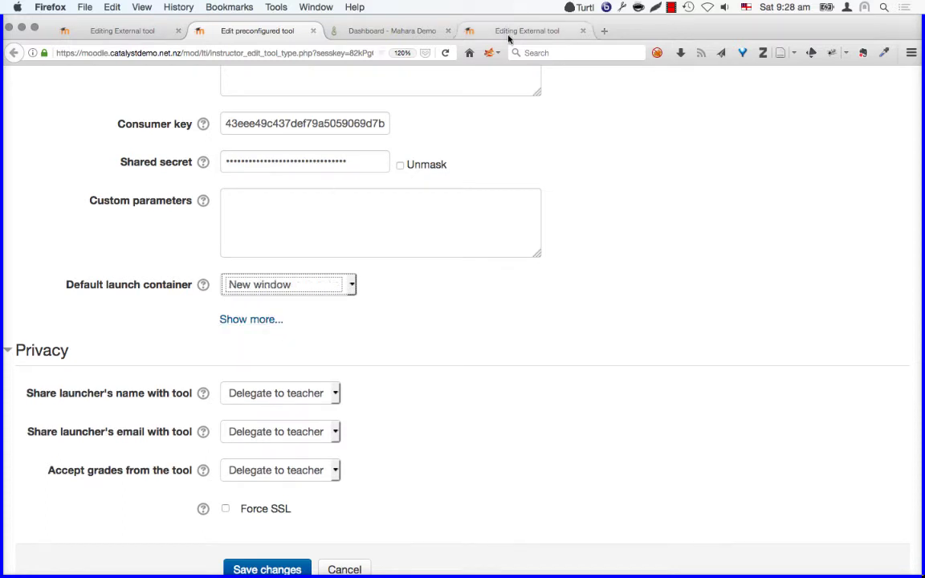
- Show the new tool's icon settings and copy the existing activity's Secure icon URL into them
click(251, 319)
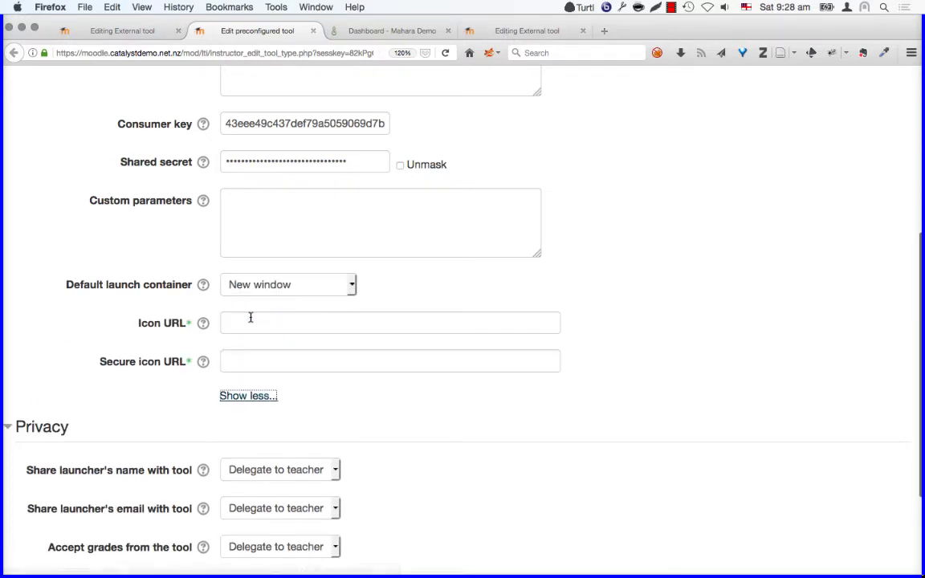
click(527, 32)
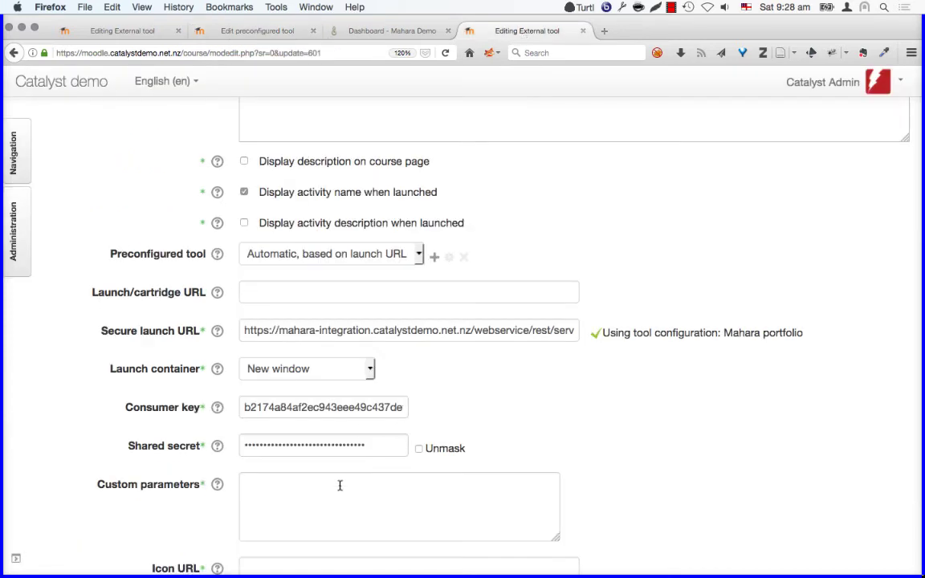
scroll(475, 437, down, 5)
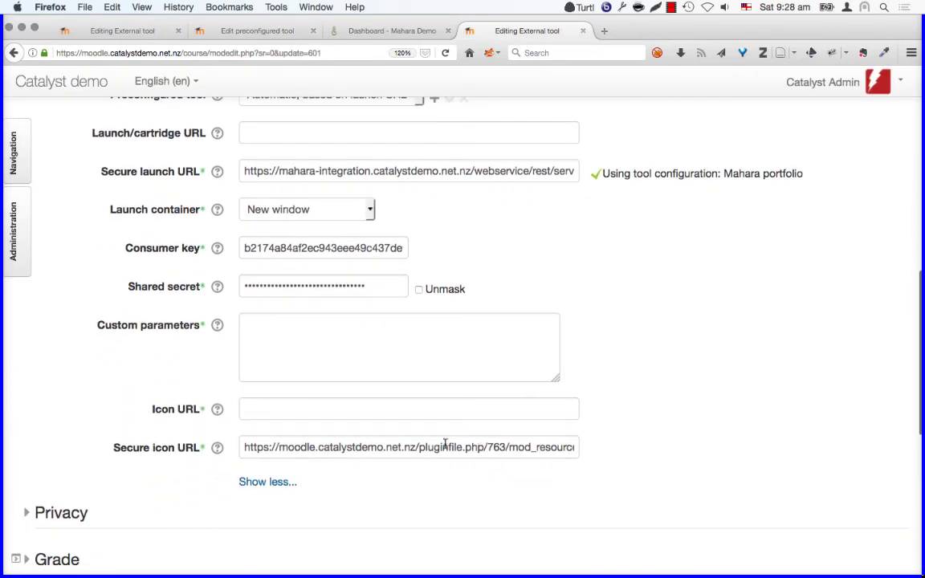
triple_click(443, 446)
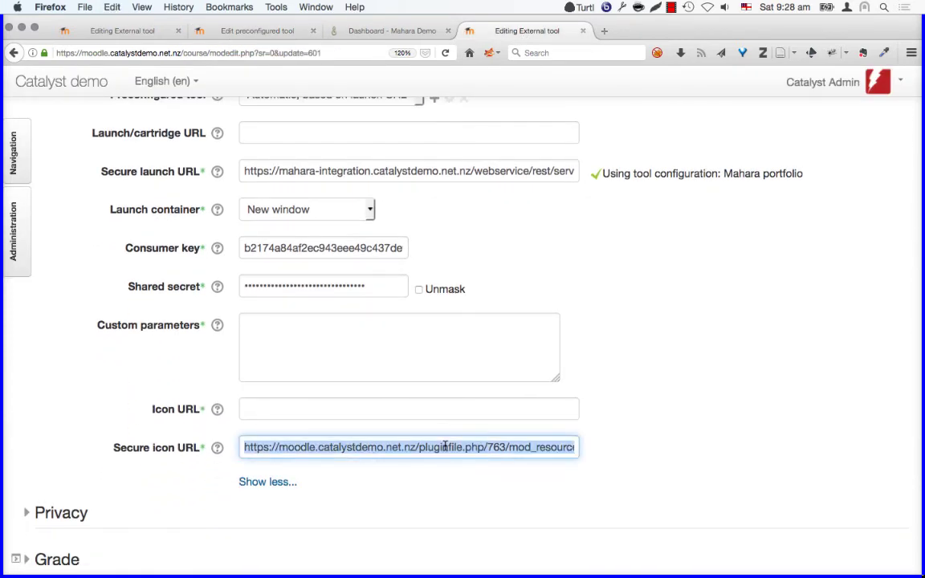
click(249, 31)
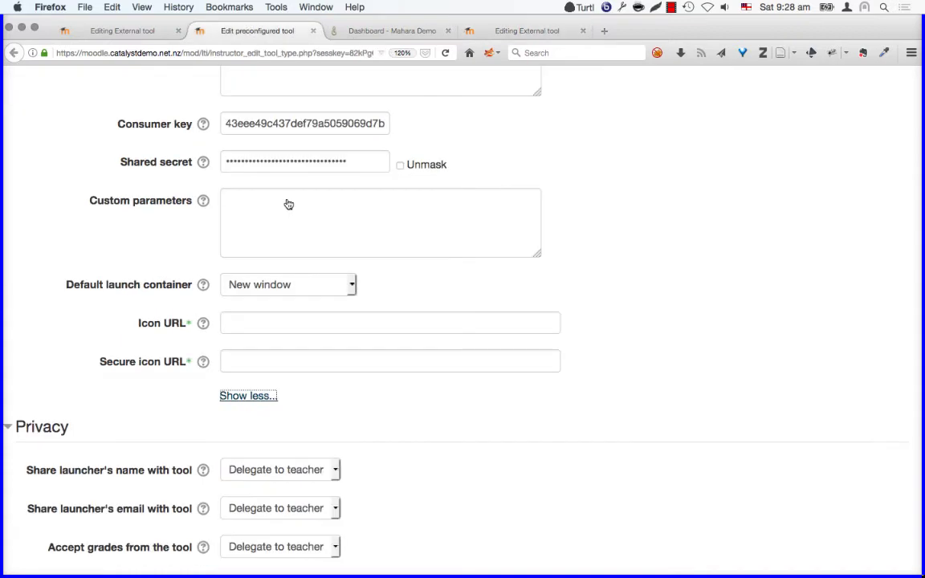
click(302, 361)
key(super+v)
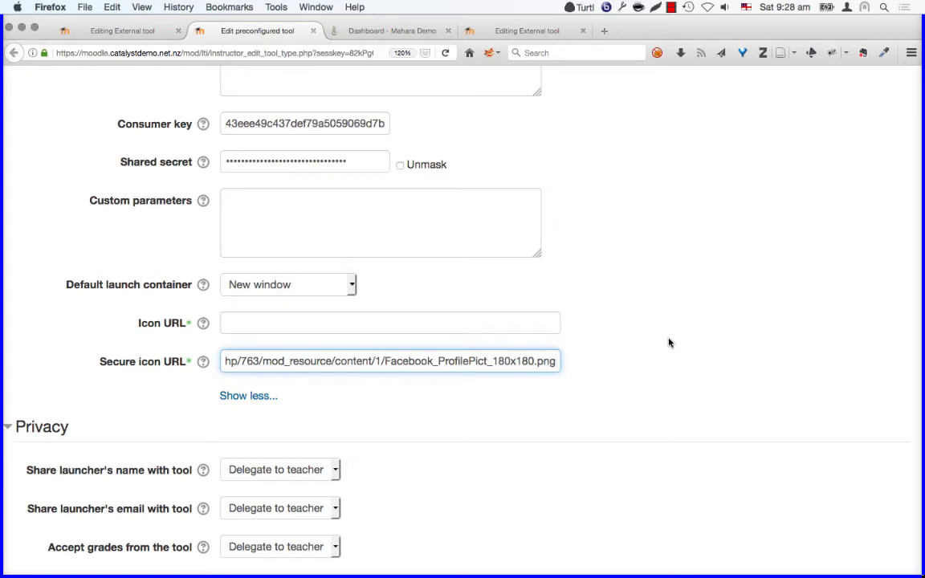
- Save the preconfigured Mahara tool and return to the form for adding the new External tool activity
scroll(564, 451, down, 3)
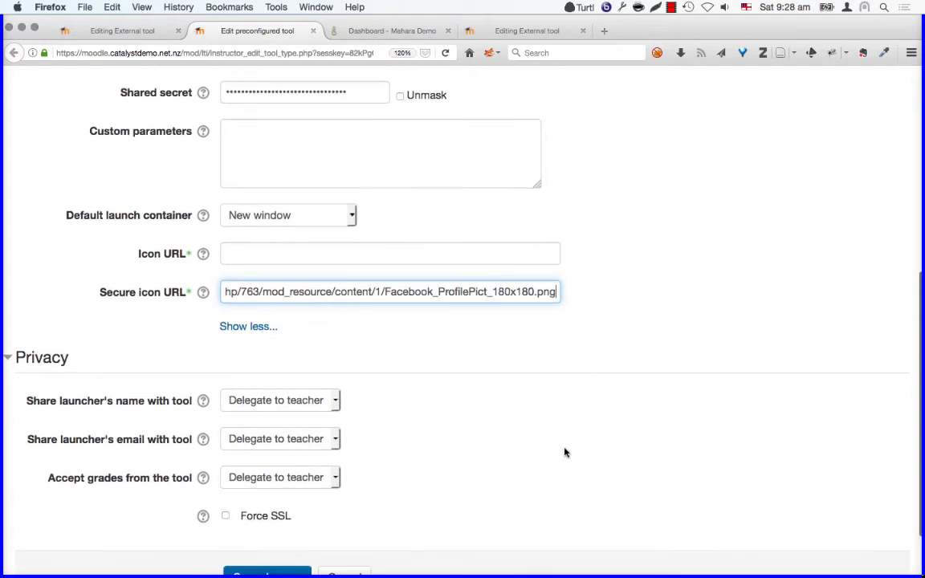
click(246, 511)
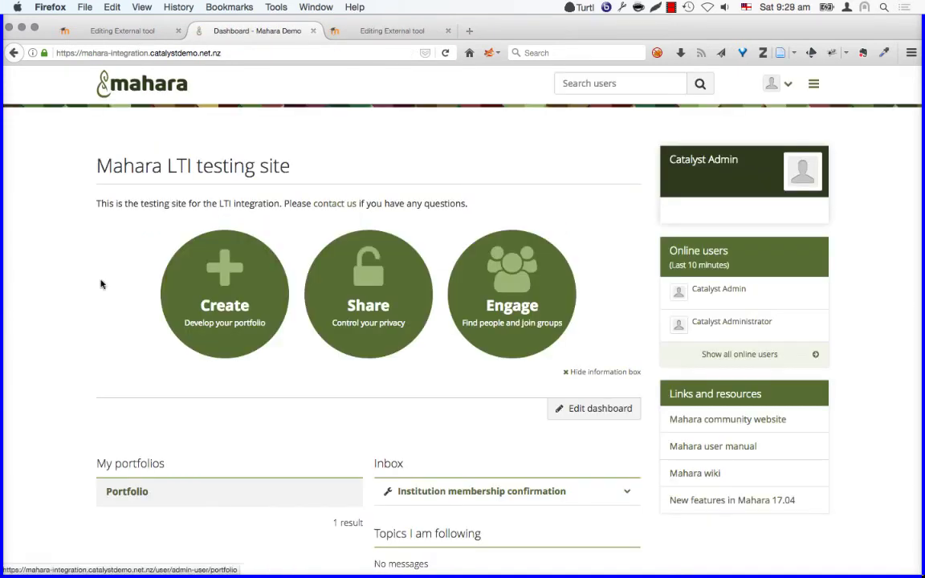
click(124, 33)
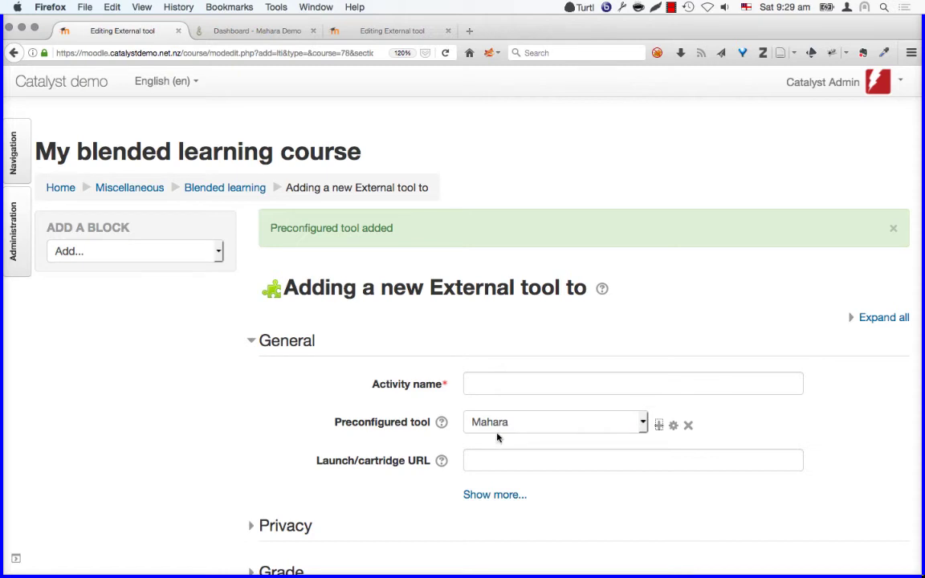
- Name the activity ePortfolio, keep Mahara as its preconfigured tool, and save it back to the course
click(501, 379)
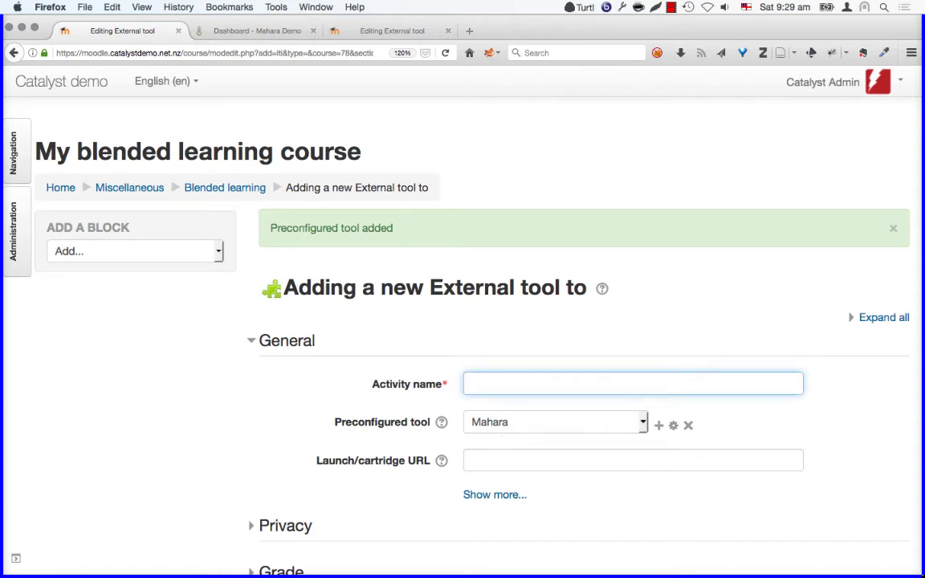
text(ePortfolio)
scroll(613, 362, down, 1)
scroll(613, 362, down, 8)
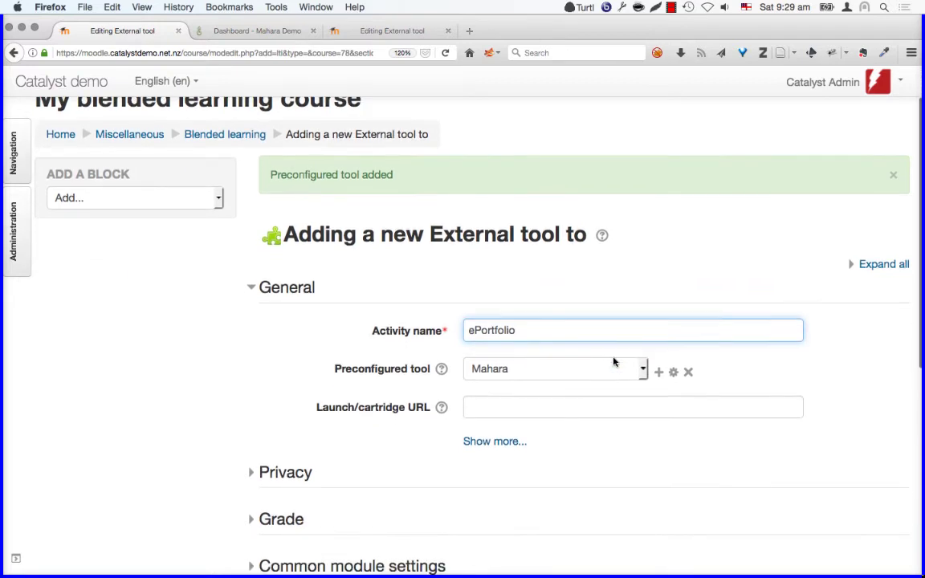
scroll(613, 357, down, 2)
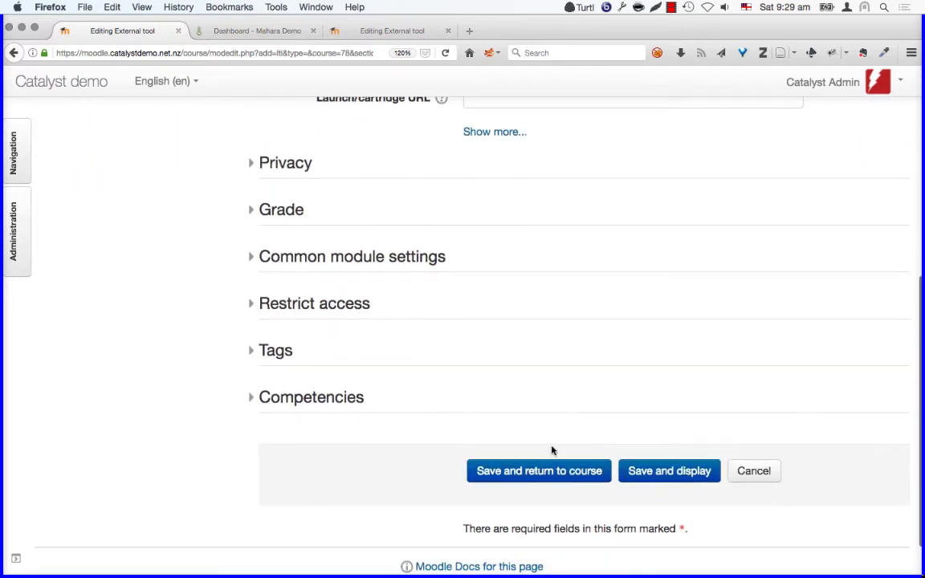
click(543, 471)
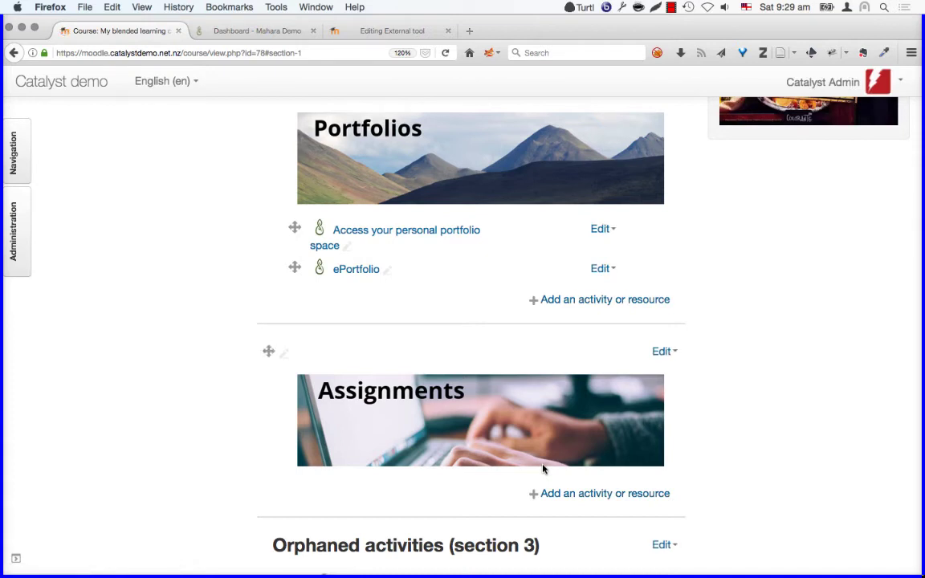
- Start adding another External tool activity to the course's Portfolios section
click(622, 301)
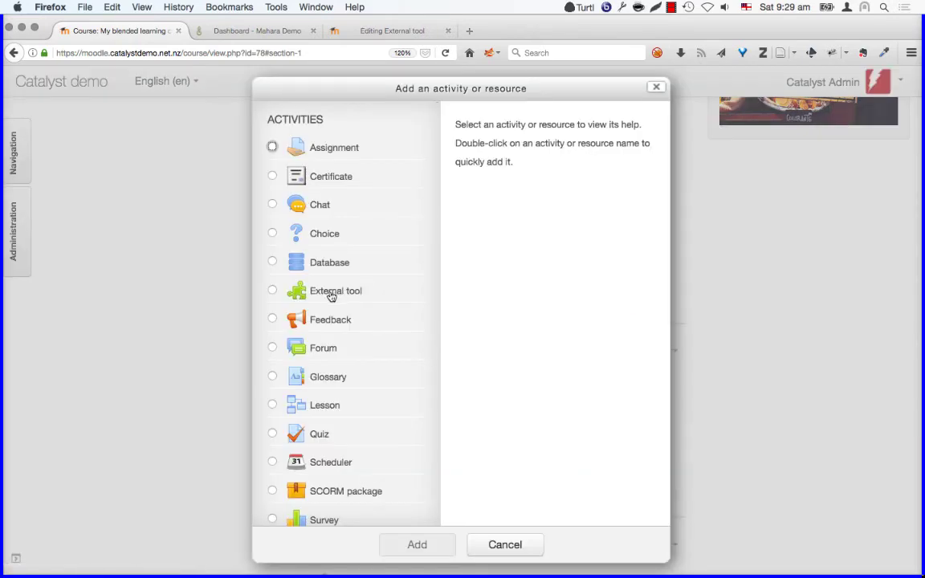
click(272, 293)
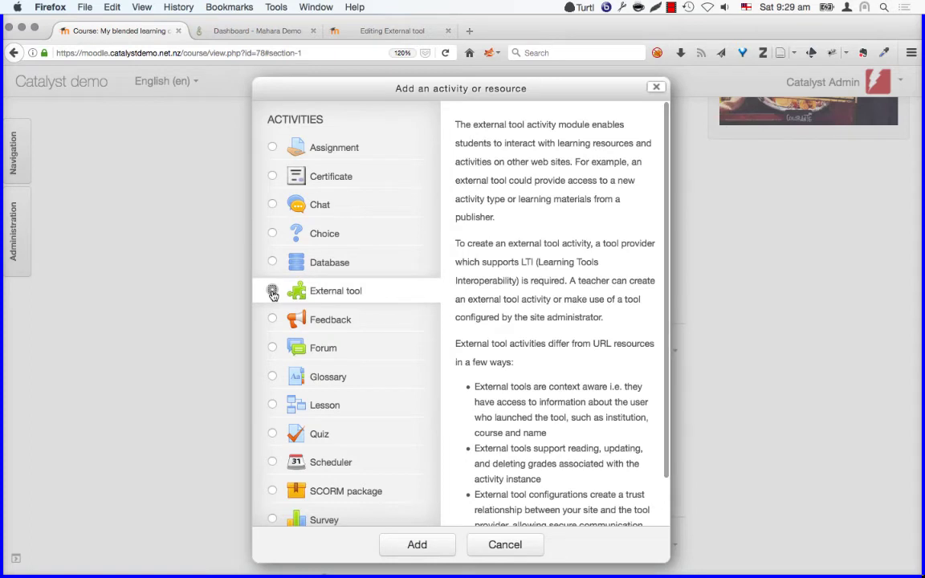
click(415, 545)
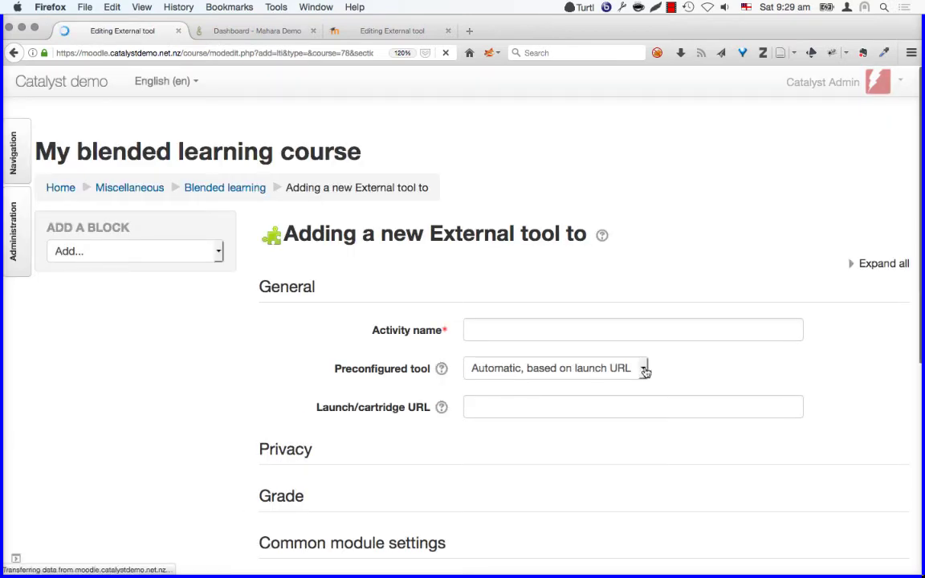
- Select the Mahara course tool as the new activity's preconfigured tool, and discard the unsaved form to return to the Blended learning course
click(643, 368)
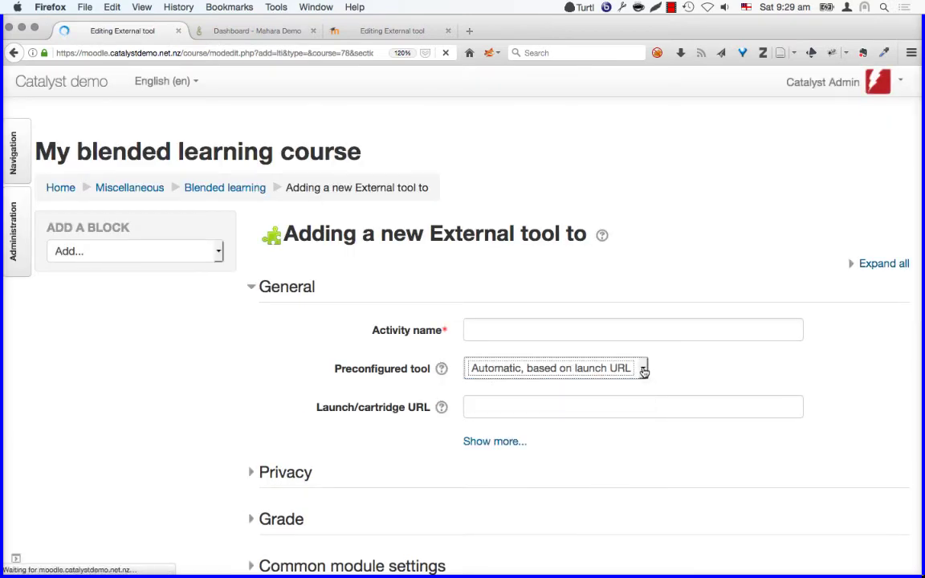
click(643, 368)
click(569, 392)
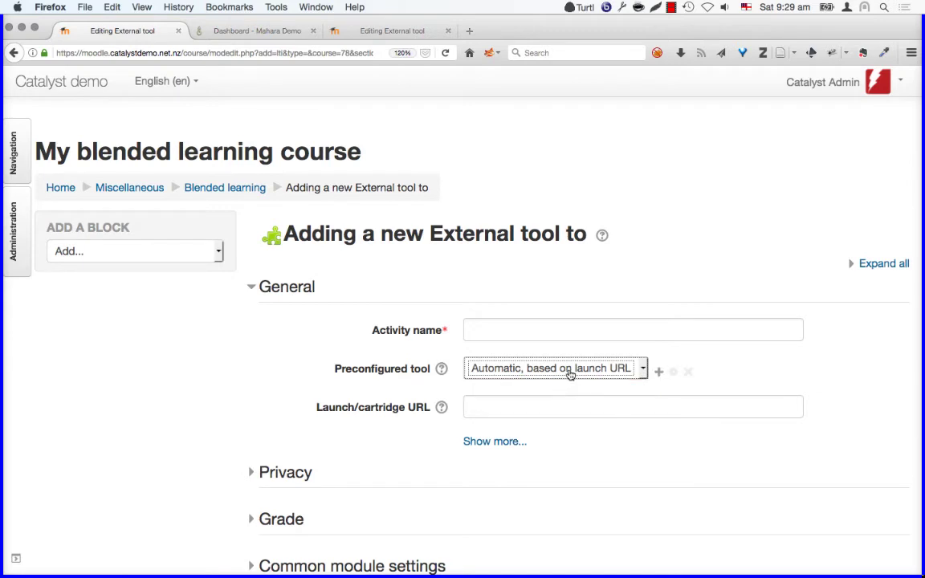
click(568, 368)
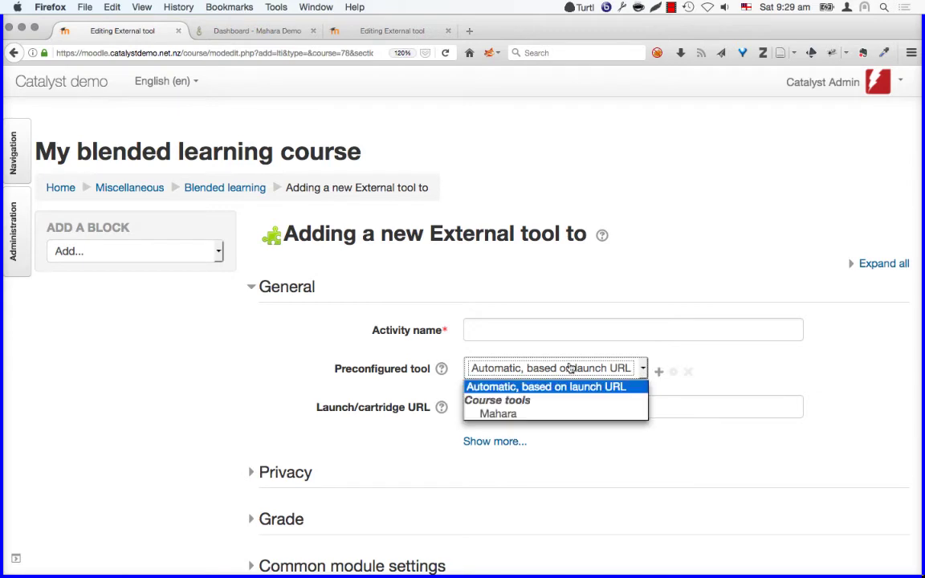
click(504, 415)
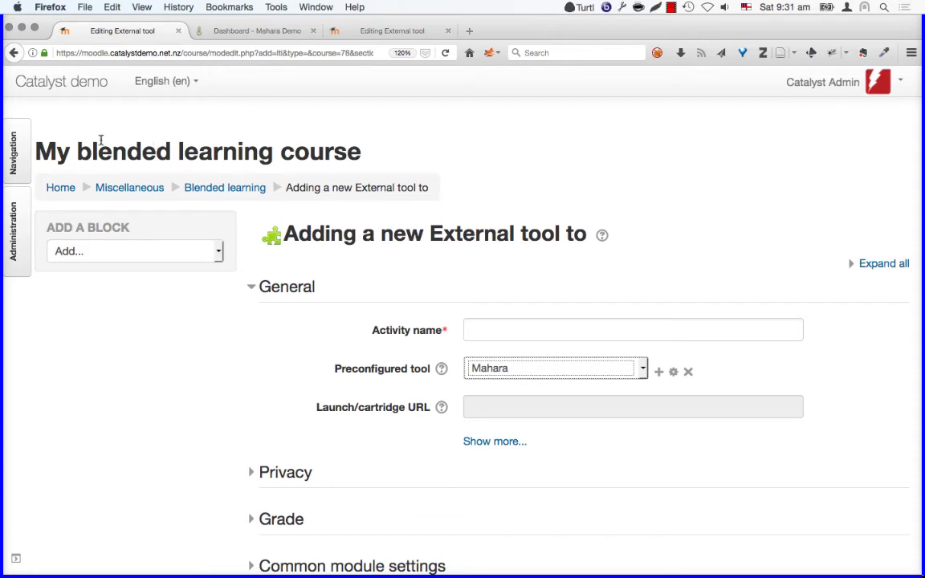
click(213, 189)
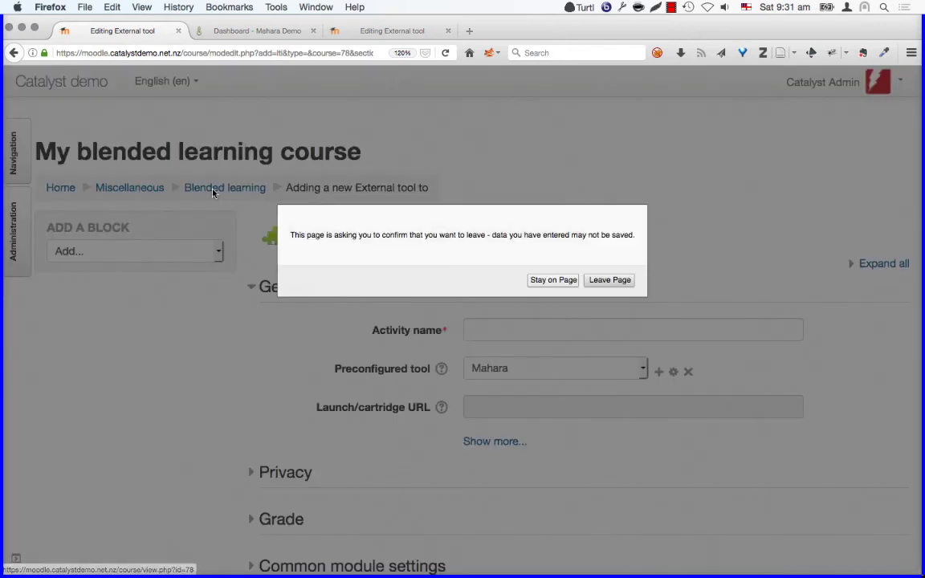
click(613, 280)
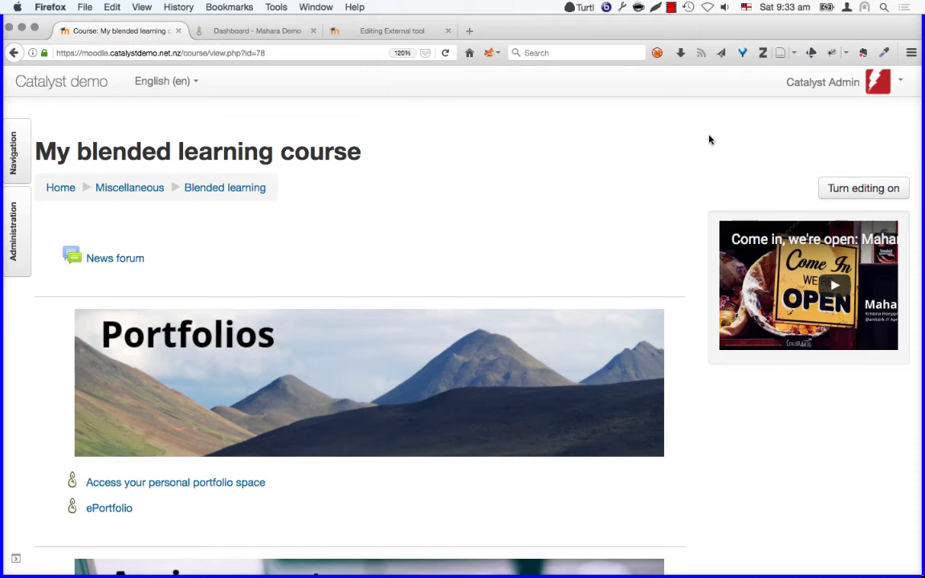
- Switch to Mahara's external apps registration page and view the institution choices for a new application
key(super+Tab)
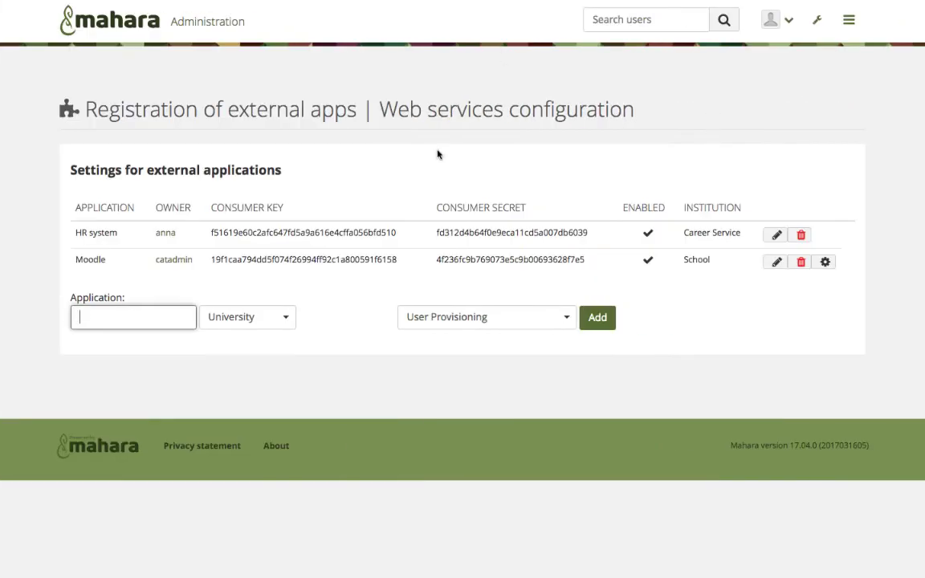
click(286, 318)
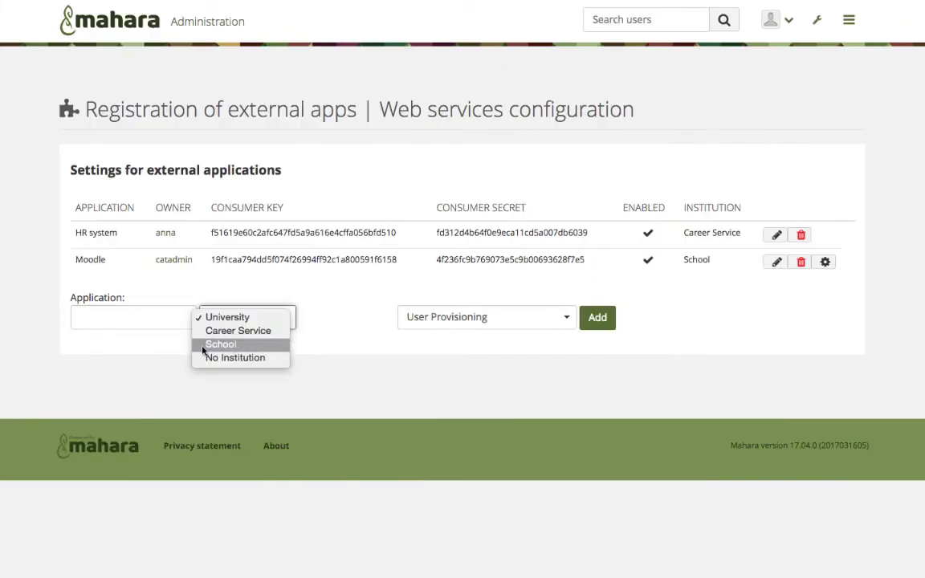
click(120, 315)
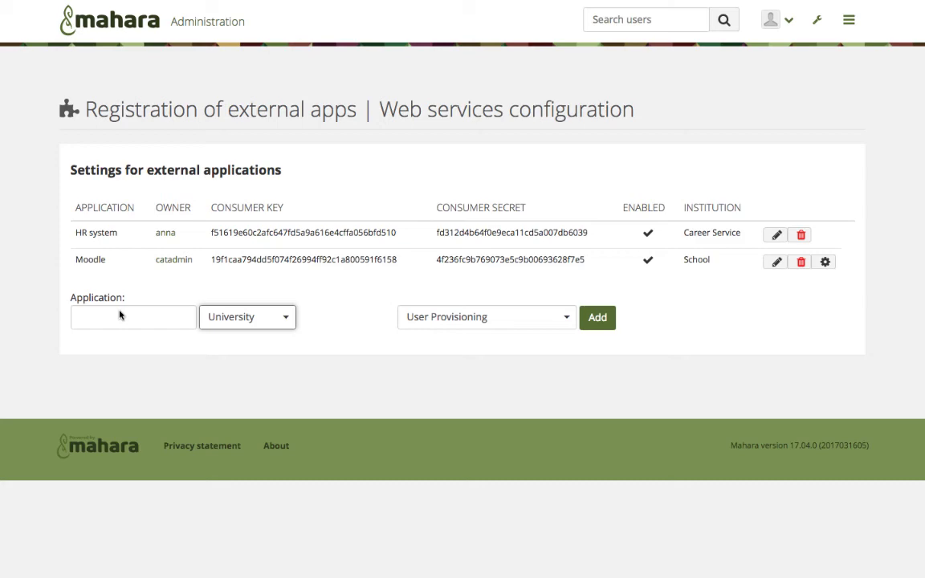
- Switch to the BigBlueButton session in Safari, pause the screen share and minimize its preview window
key(super+Tab)
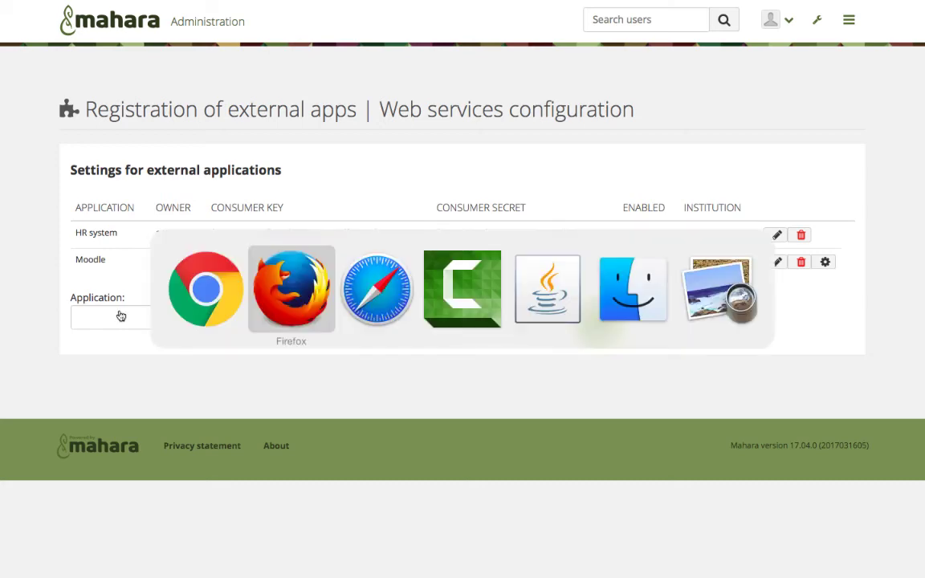
key(super+Tab)
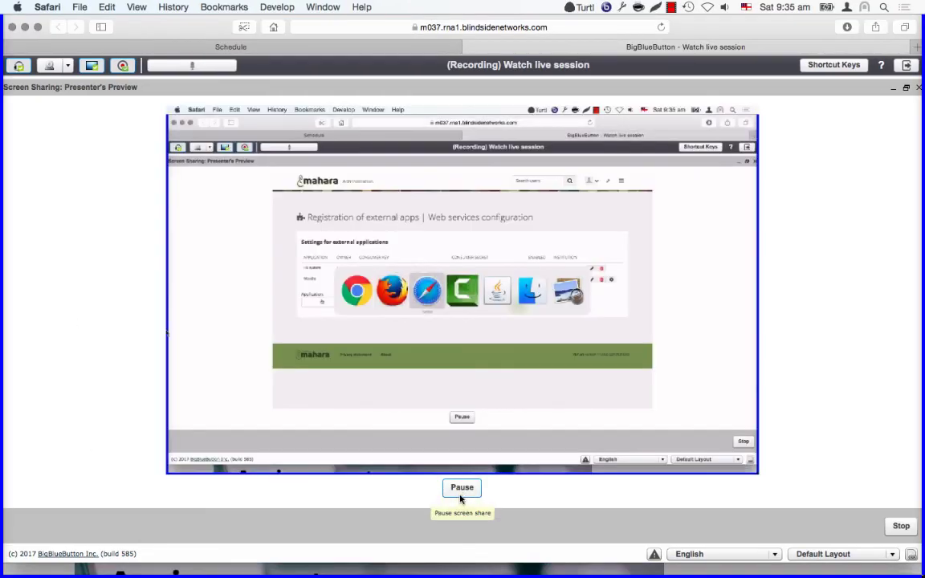
click(460, 491)
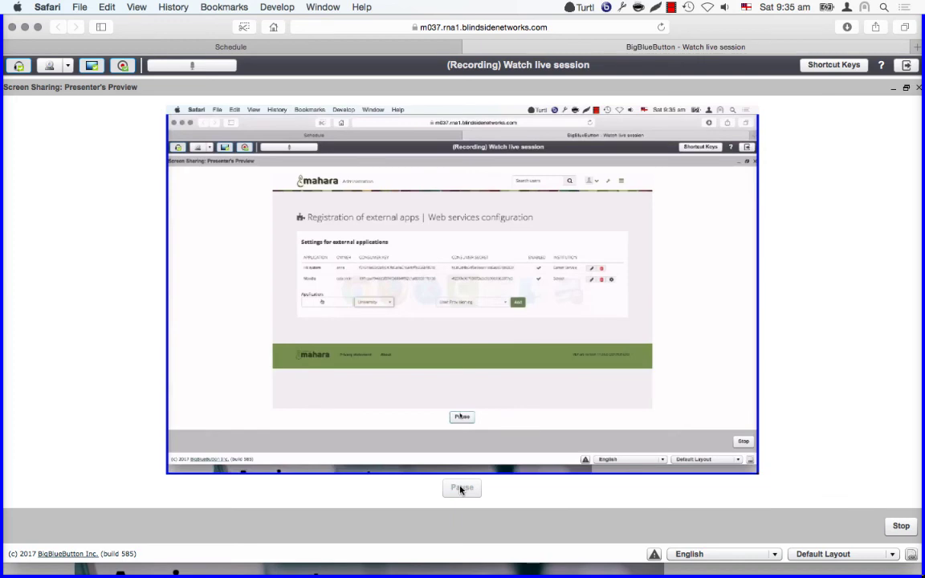
click(894, 88)
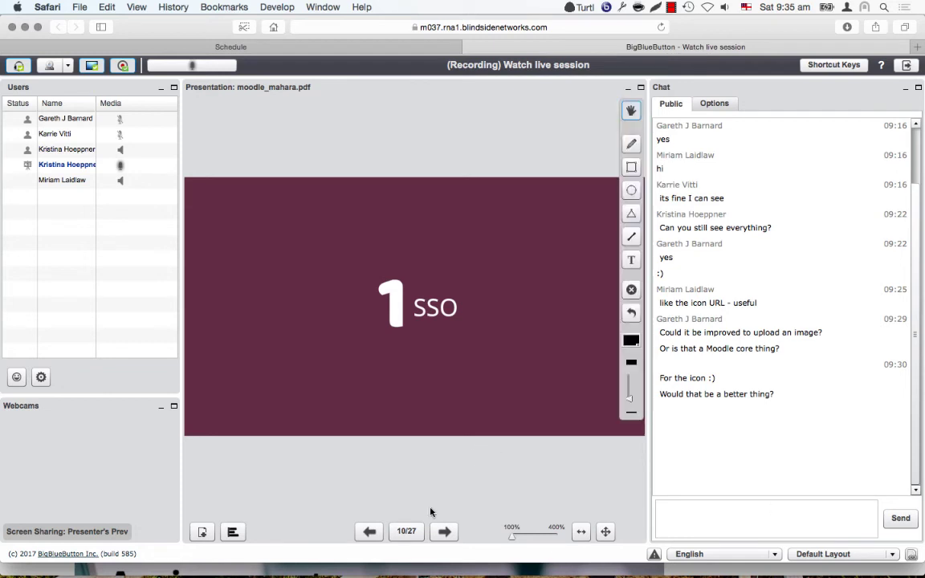
- Jump the moodle_mahara.pdf presentation to slide 22, "Other possibilities"
click(410, 533)
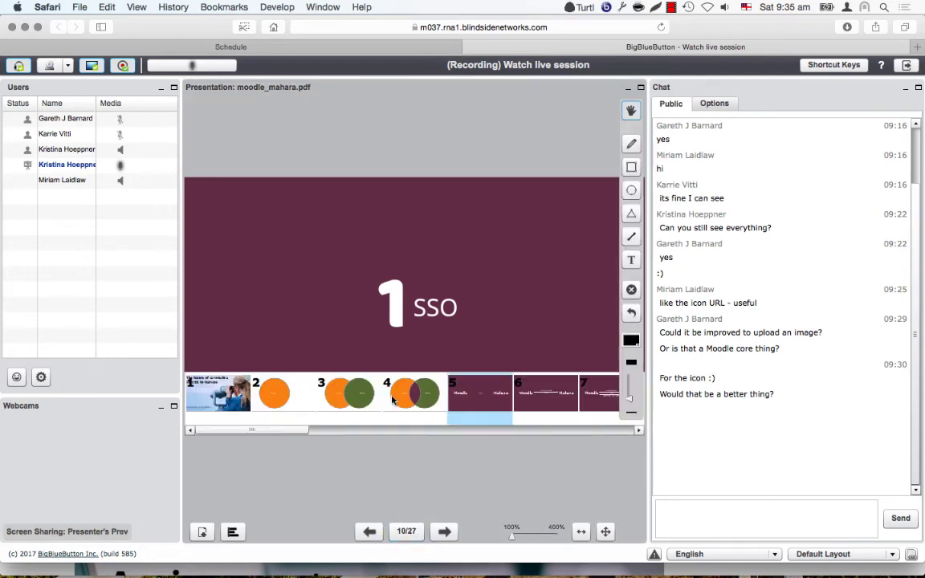
drag(289, 433, 546, 425)
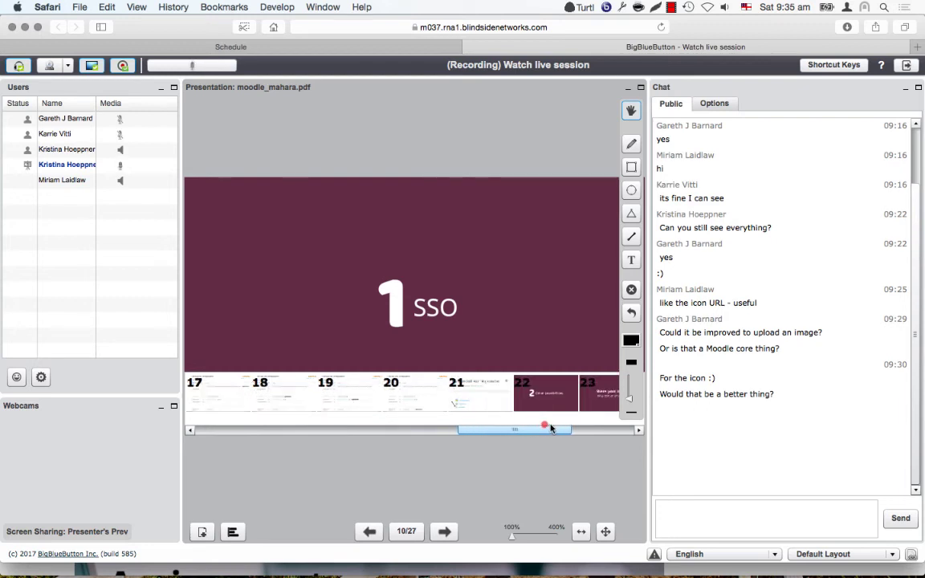
click(530, 396)
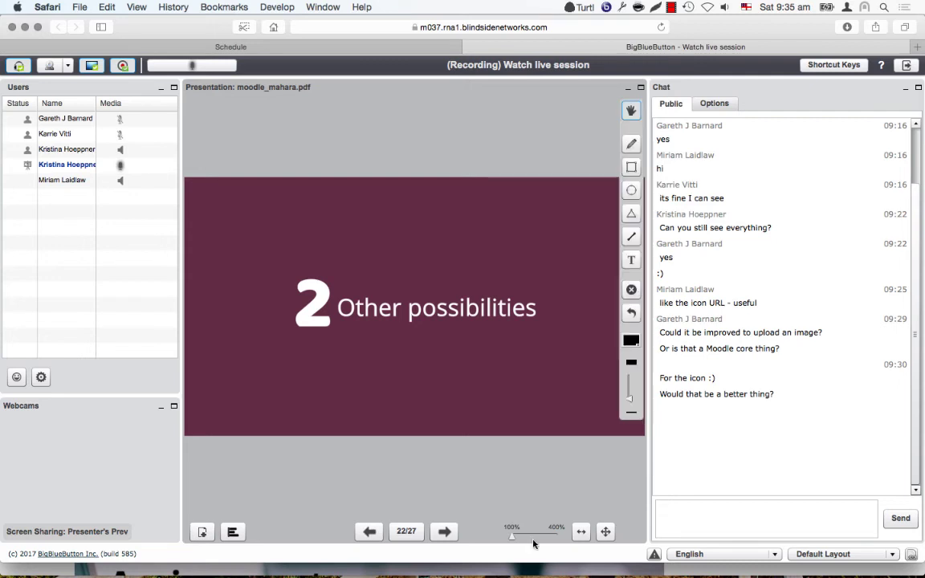
- Advance the presentation one slide at a time to slide 26, "Even moar integration"
click(444, 532)
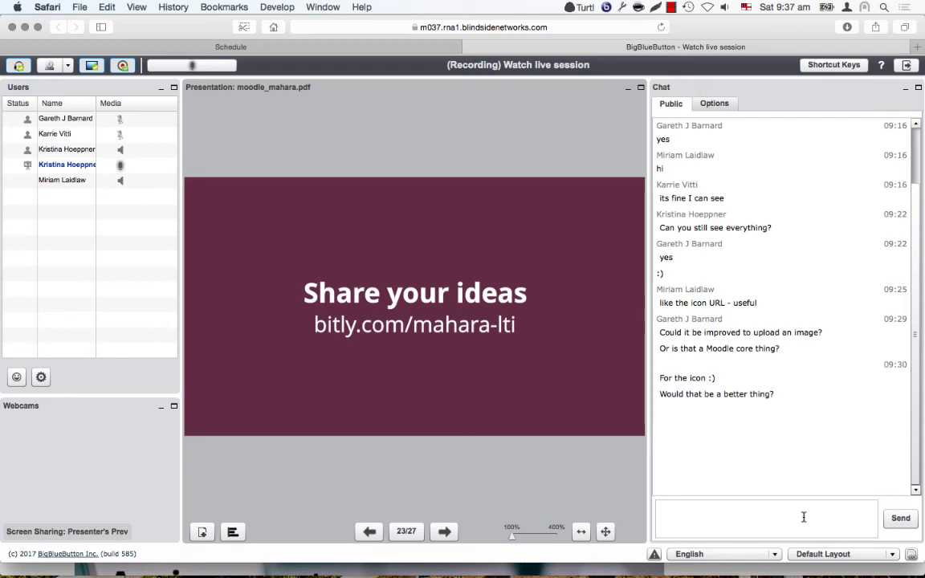
click(444, 532)
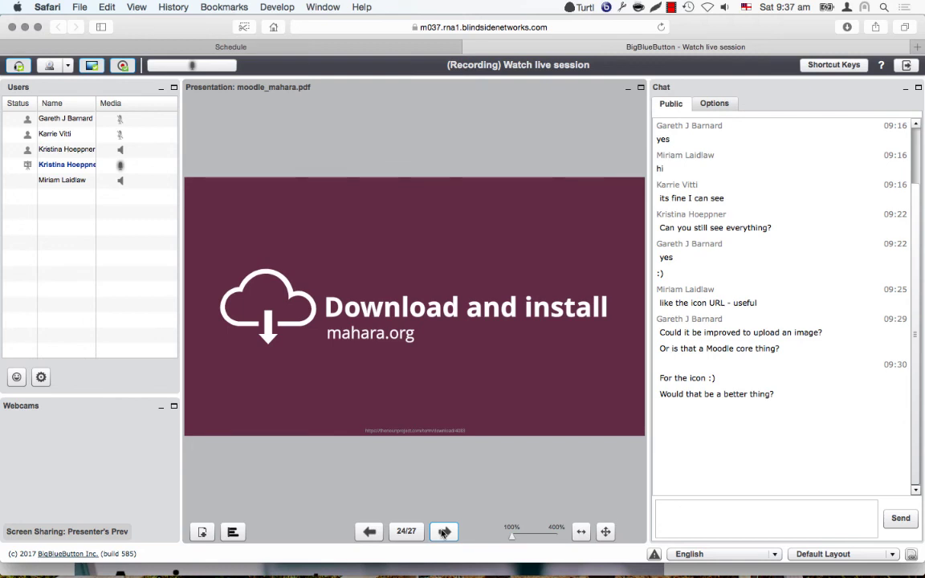
click(444, 531)
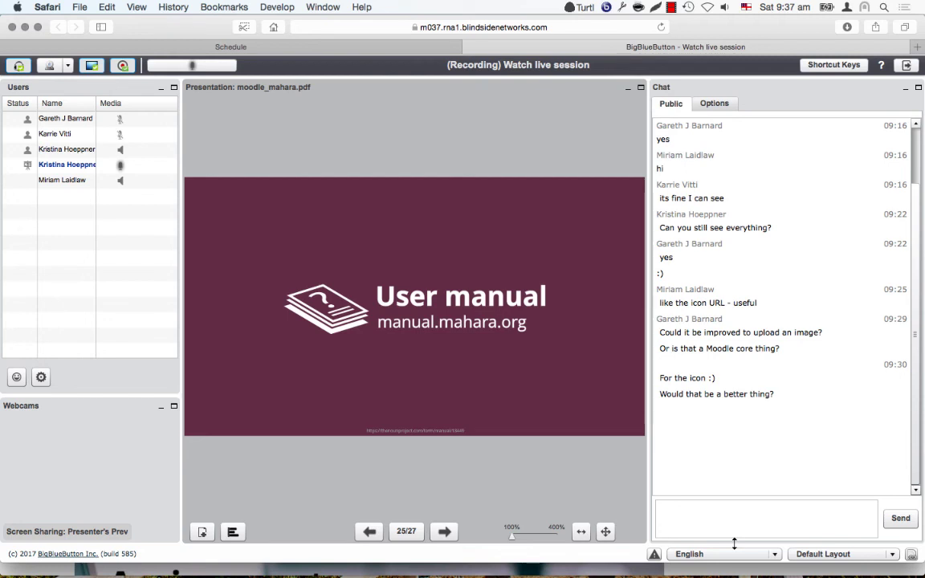
click(444, 531)
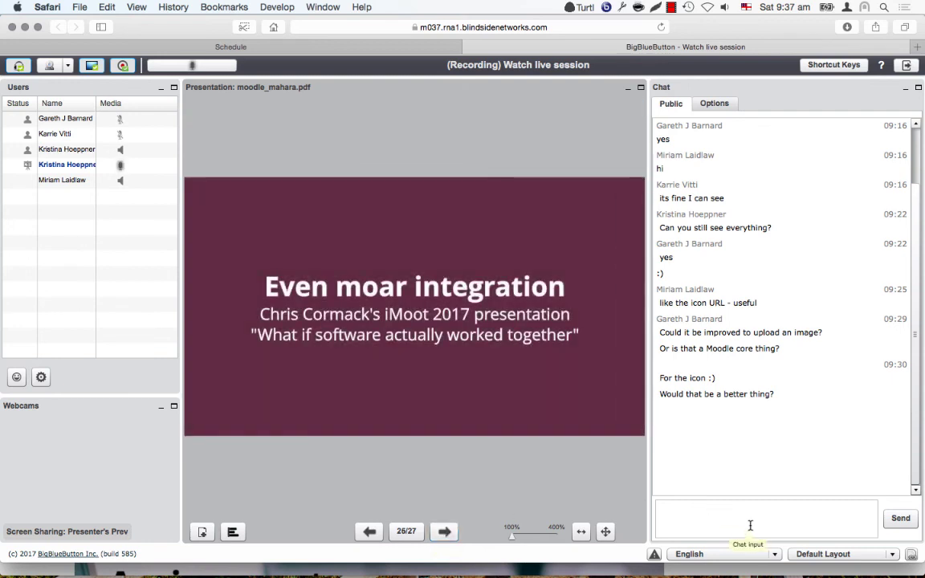